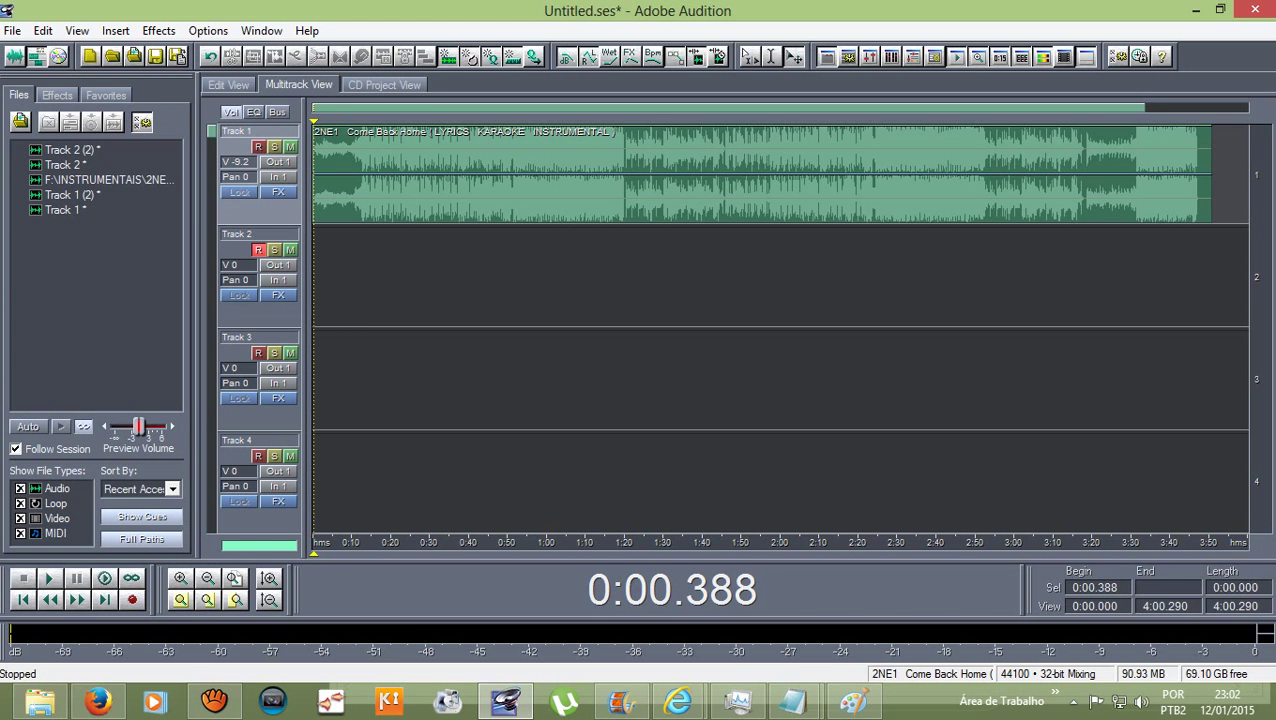
# Record a vocal take of about 14 seconds on Track 2 over the instrumental in Track 1
pyautogui.click(762, 174)
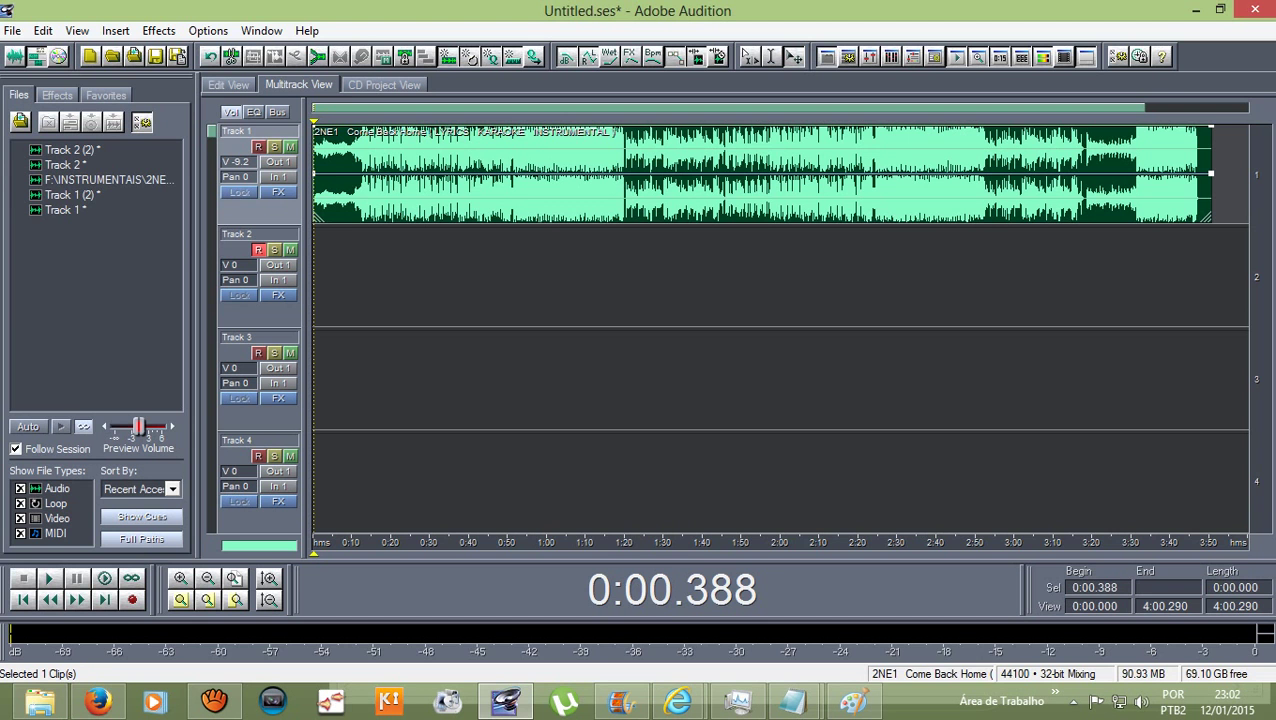
pyautogui.click(132, 600)
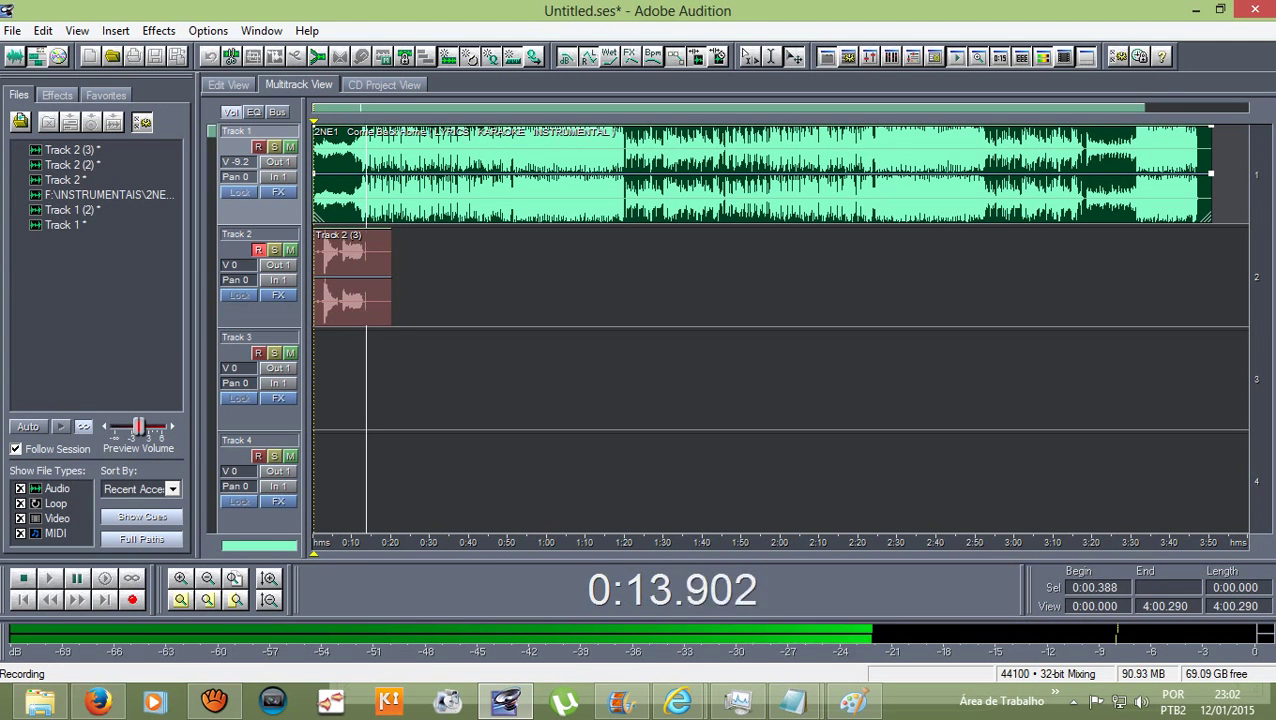
pyautogui.press('space')
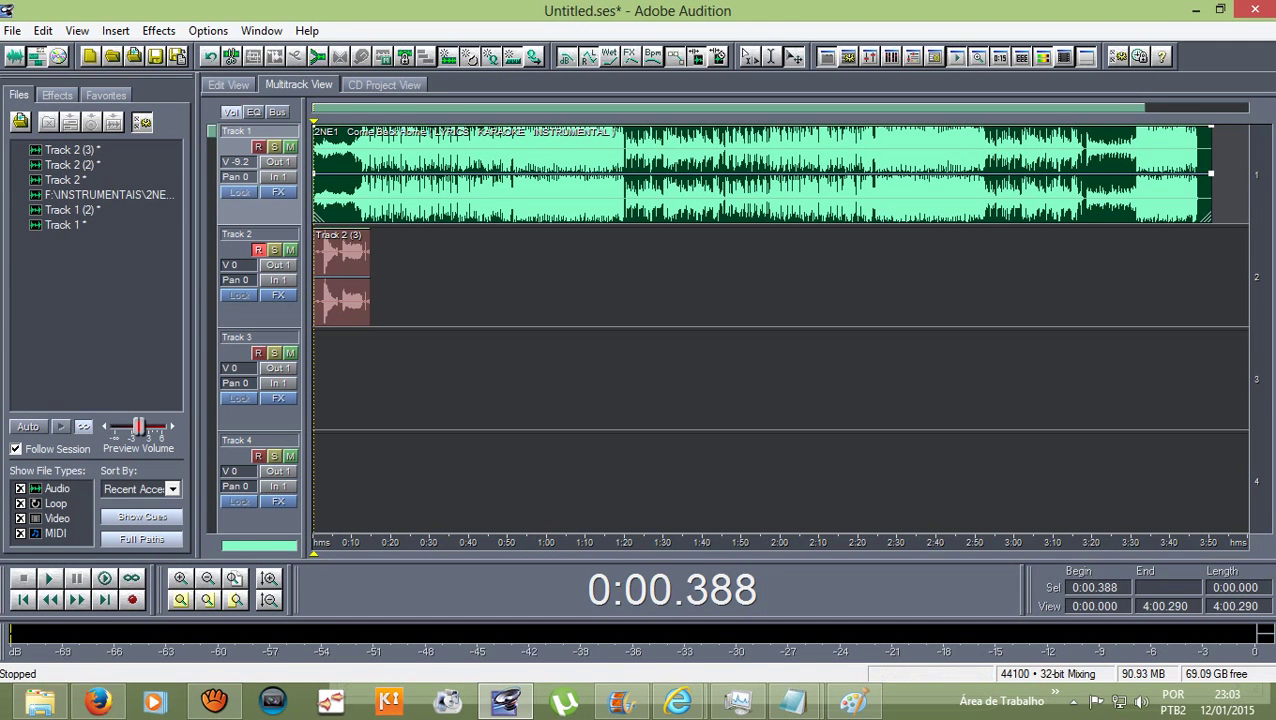
# Play the session from the beginning to hear the new Track 2 take together with the instrumental
pyautogui.scroll(1, 324, 127)
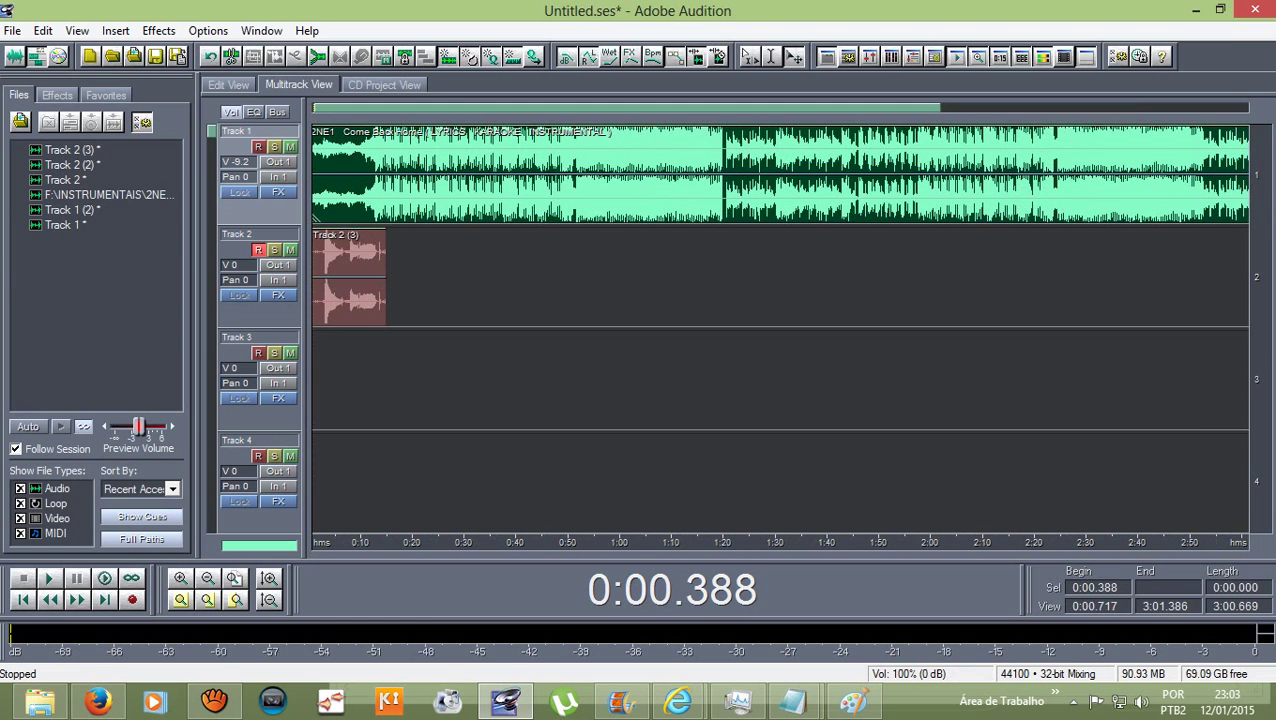
pyautogui.scroll(-1, 316, 127)
pyautogui.scroll(1, 316, 127)
pyautogui.press('Left')
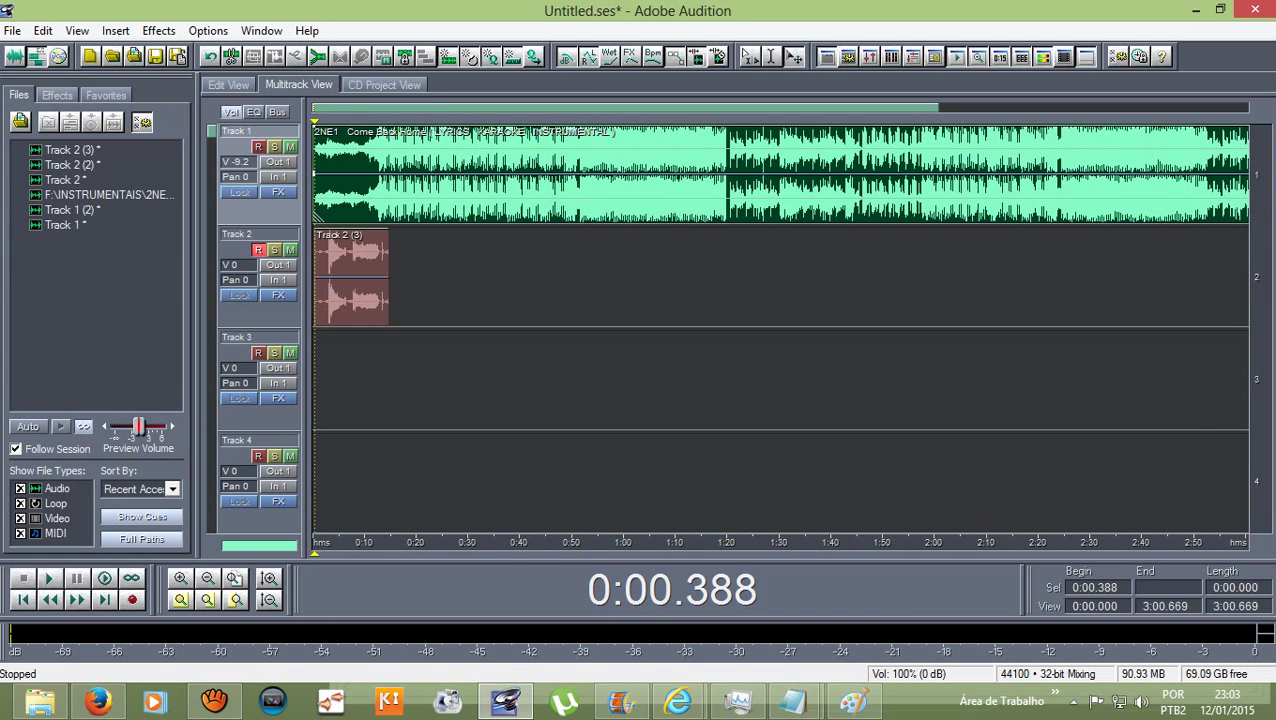
pyautogui.press('space')
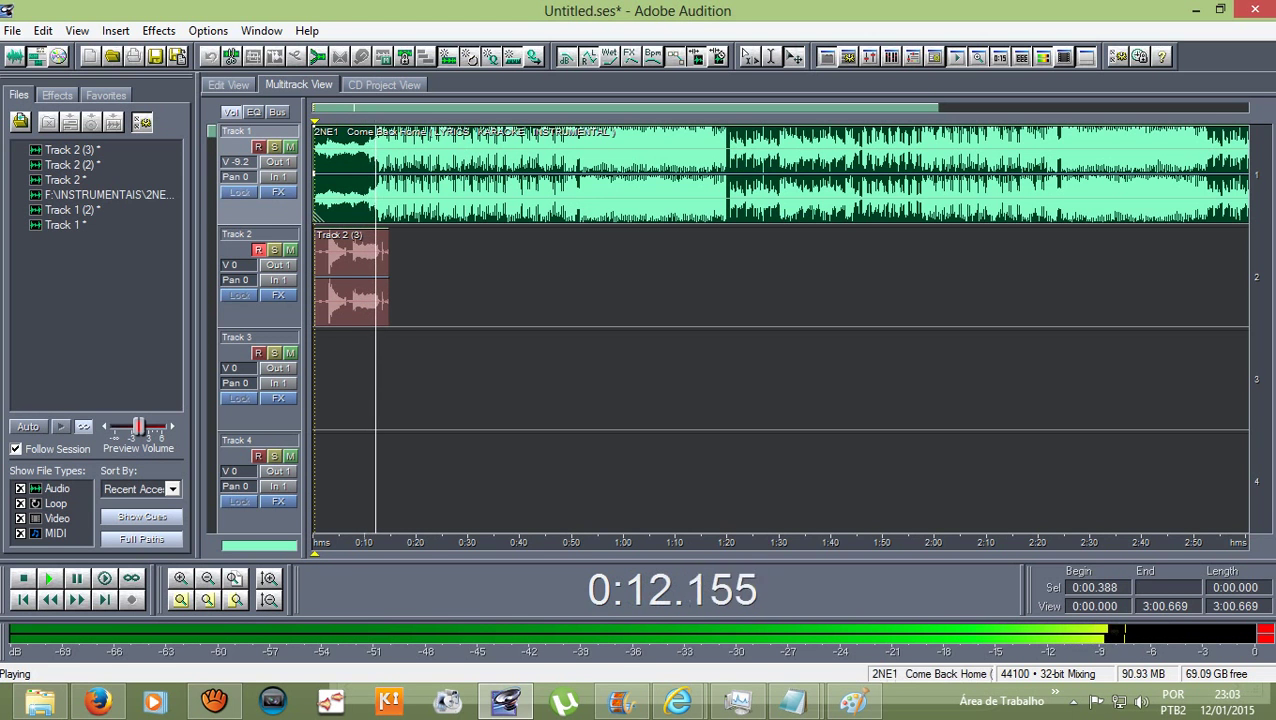
# Open the new Track 2 recording for waveform editing, select its second phrase from 0:07.881 to 0:13.199 and listen to it
pyautogui.doubleClick(350, 280)
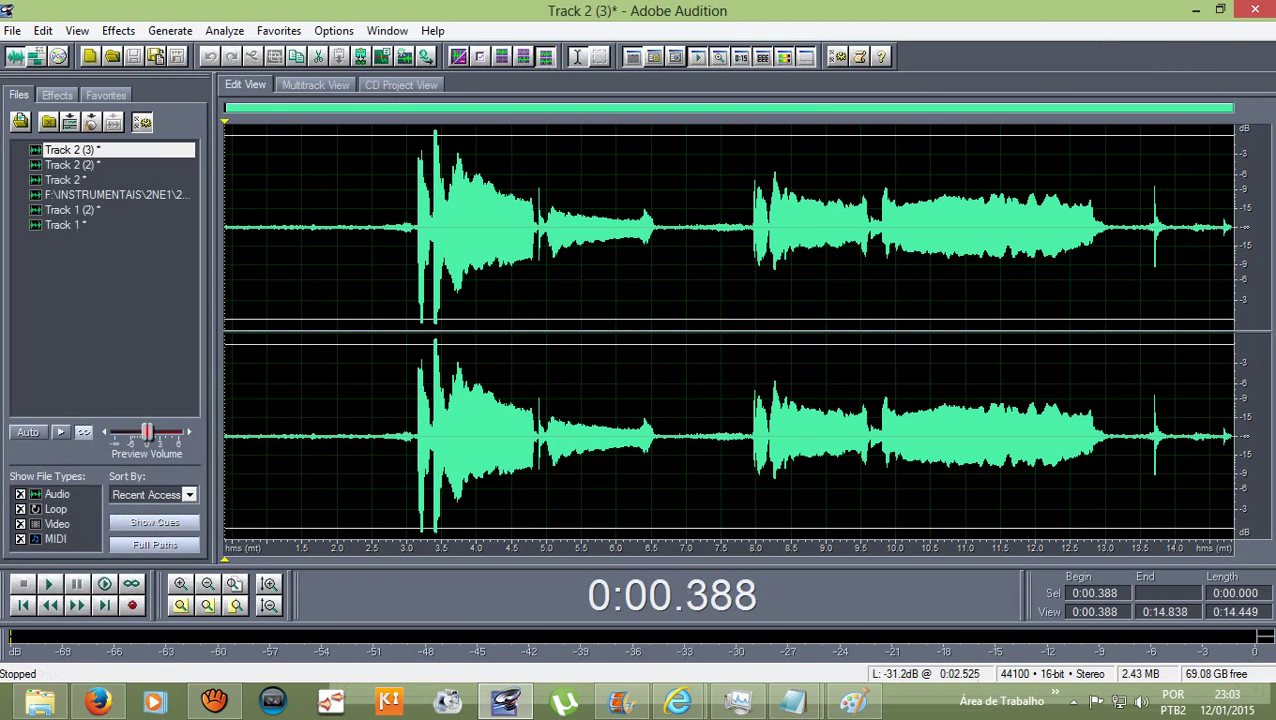
pyautogui.moveTo(406, 300); pyautogui.dragTo(1118, 300)
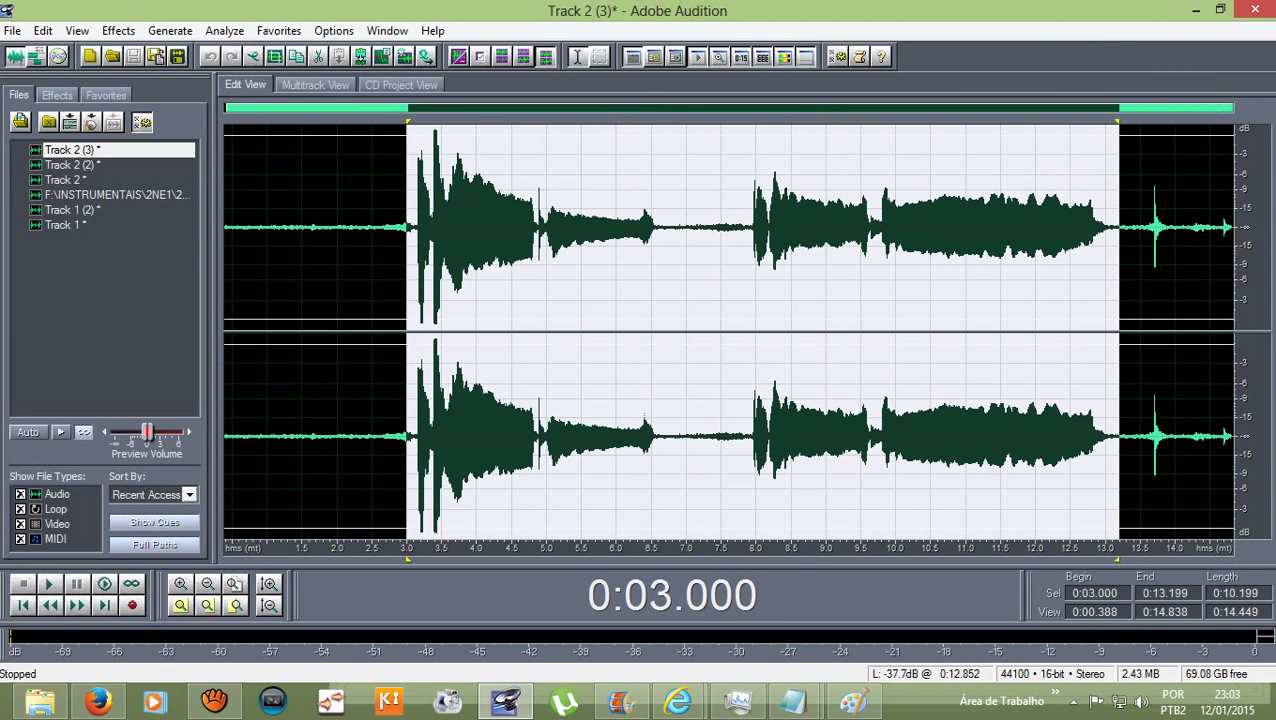
pyautogui.moveTo(409, 122); pyautogui.dragTo(760, 122)
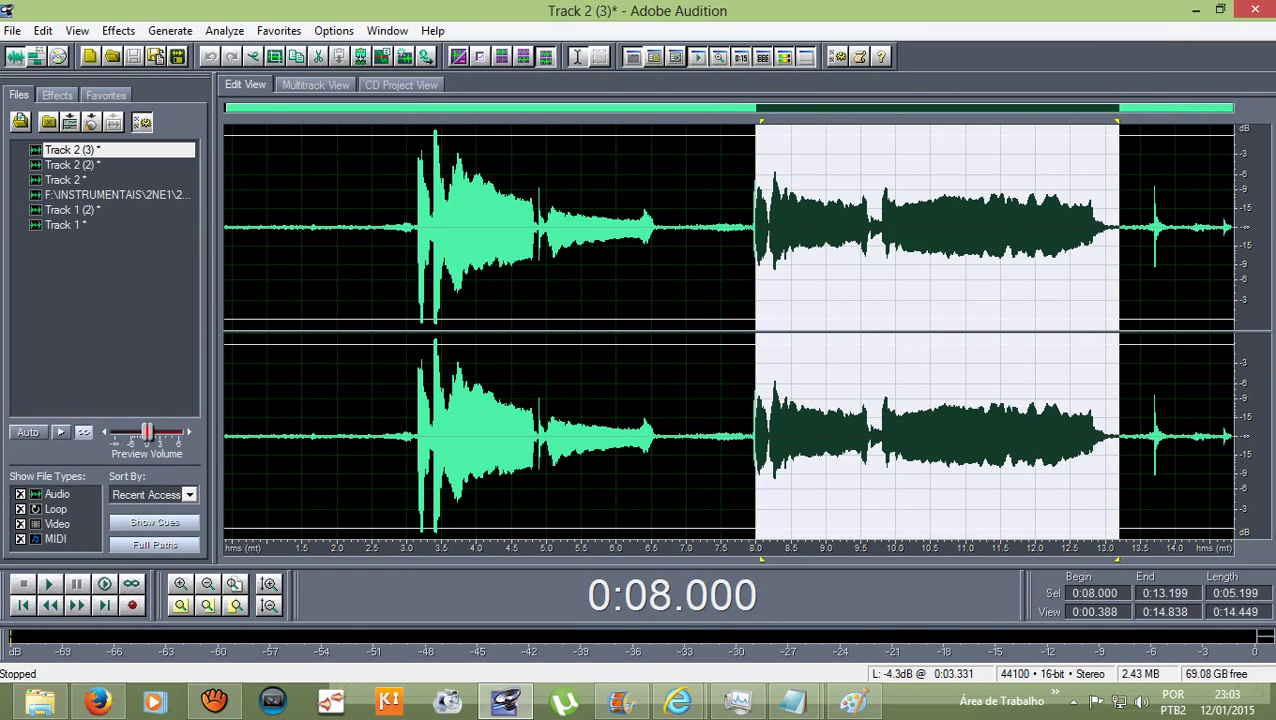
pyautogui.moveTo(756, 300); pyautogui.dragTo(748, 300)
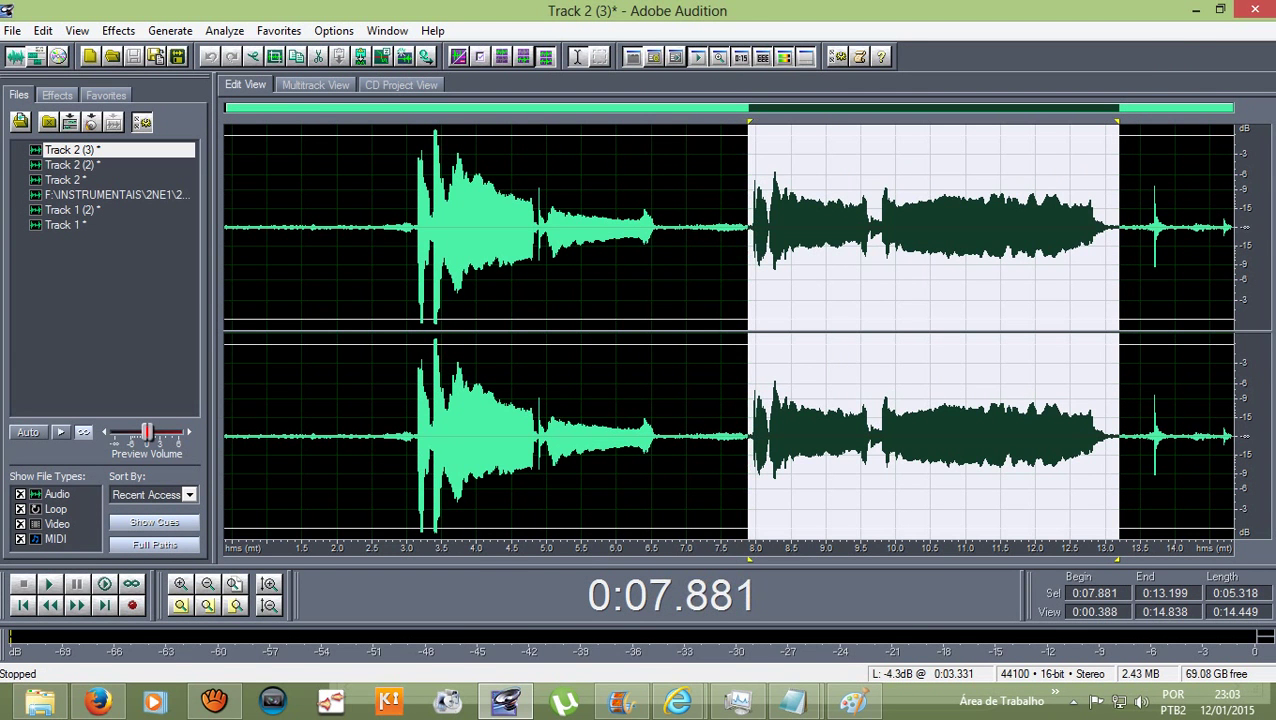
pyautogui.press('space')
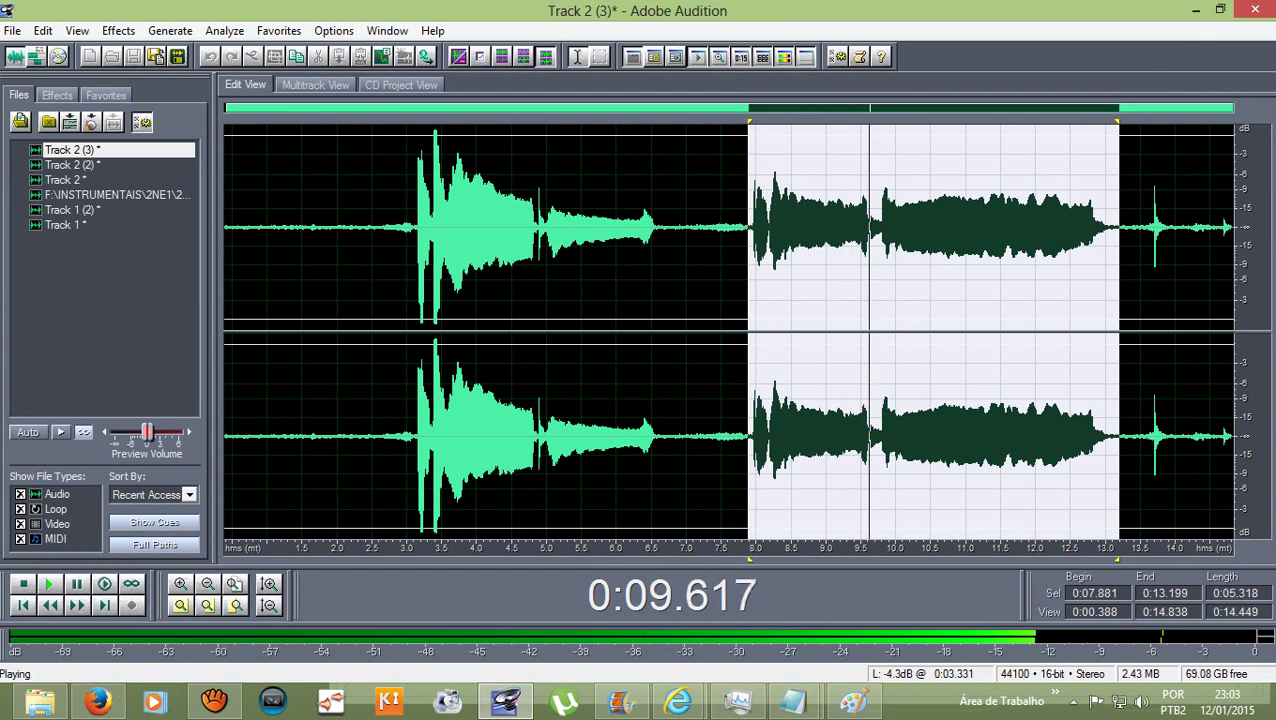
pyautogui.press('space')
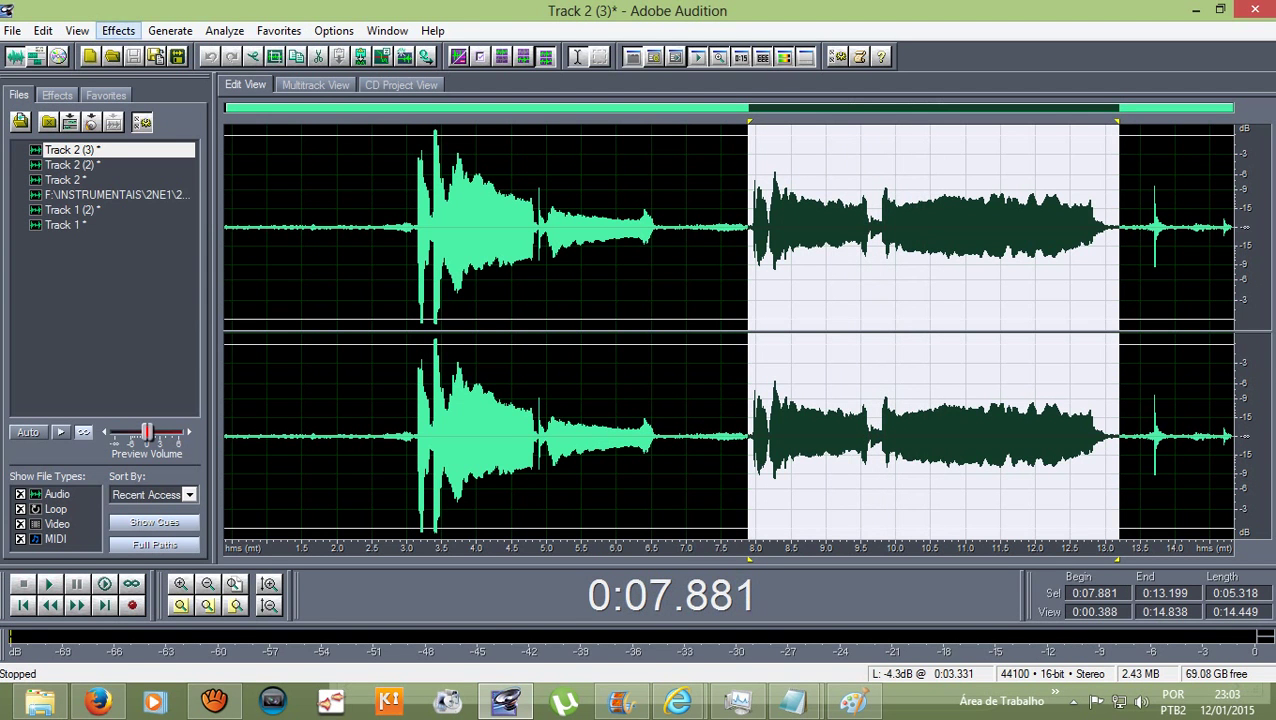
# Apply the Auto-Tune Evo VST effect to the selected phrase in the key of B, previewing it first
pyautogui.click(118, 30)
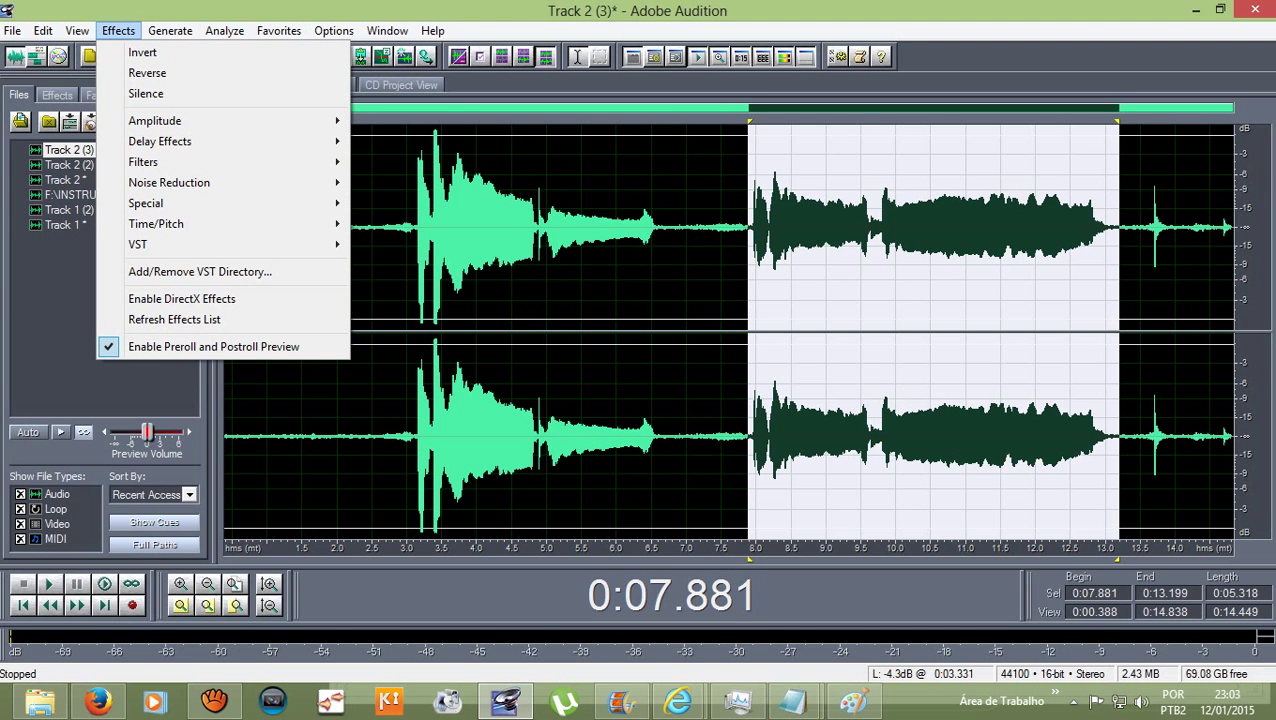
pyautogui.moveTo(200, 244)
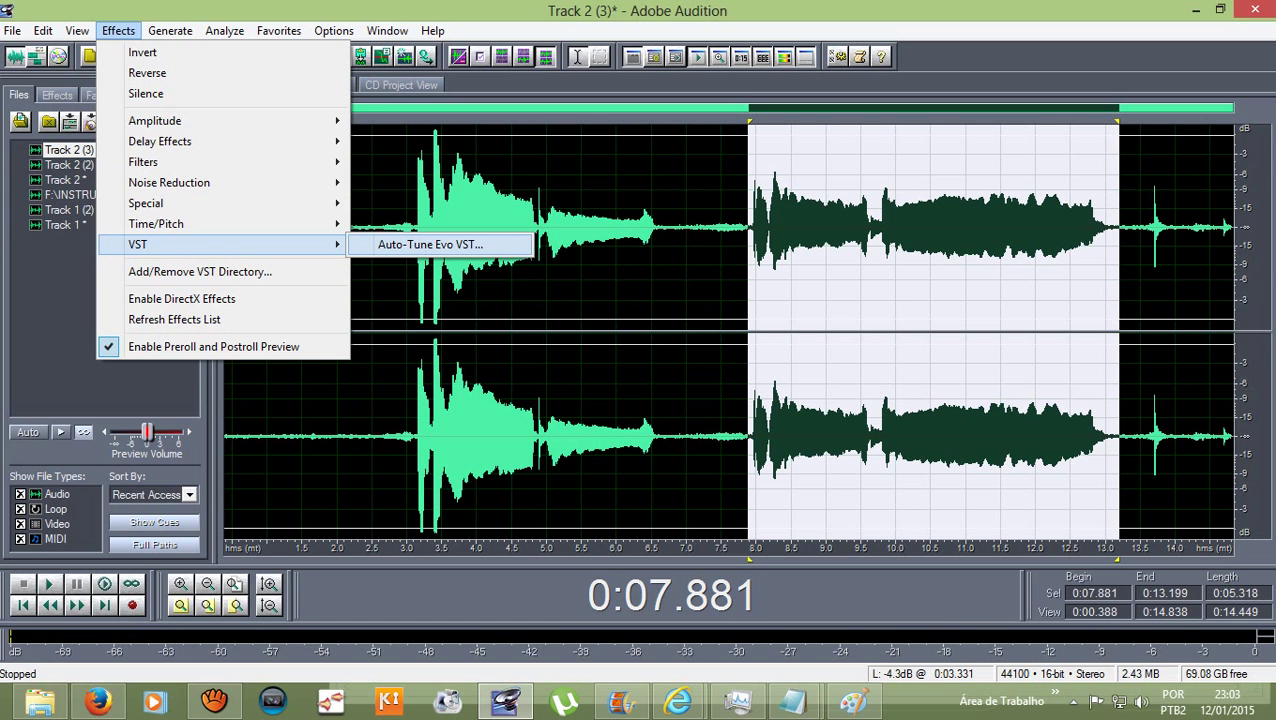
pyautogui.click(430, 244)
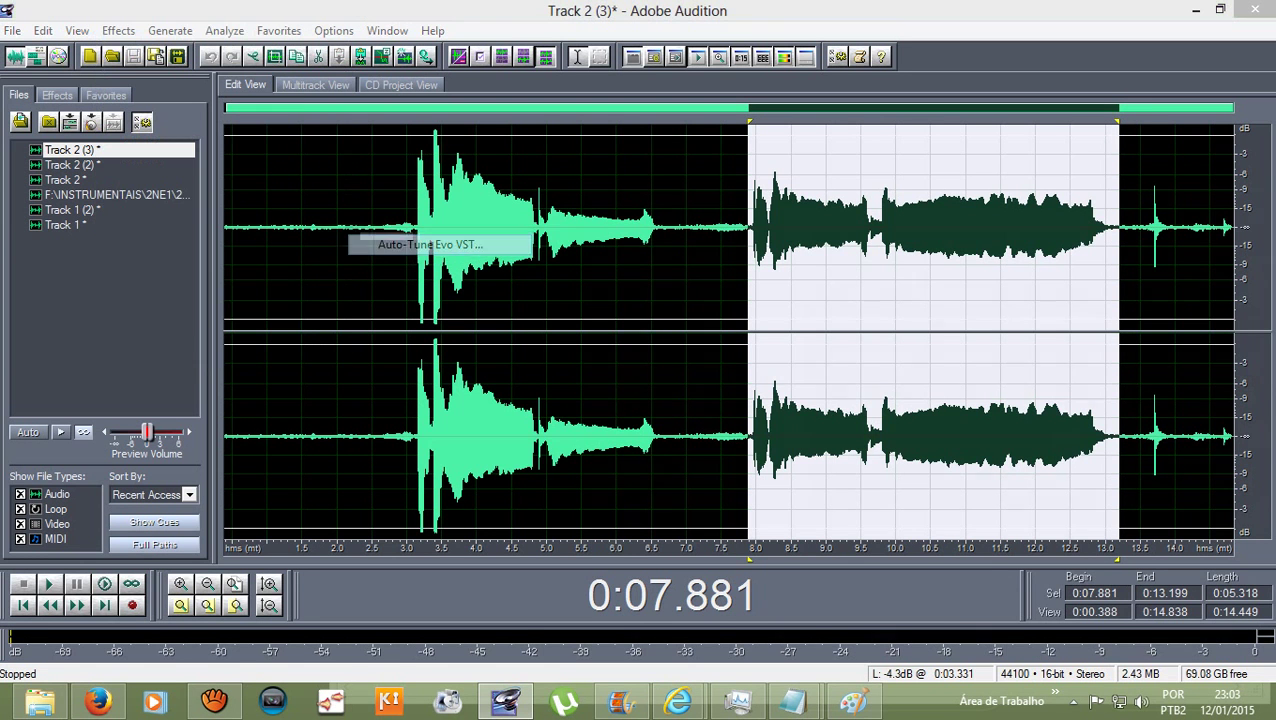
pyautogui.moveTo(760, 193); pyautogui.dragTo(320, 35)
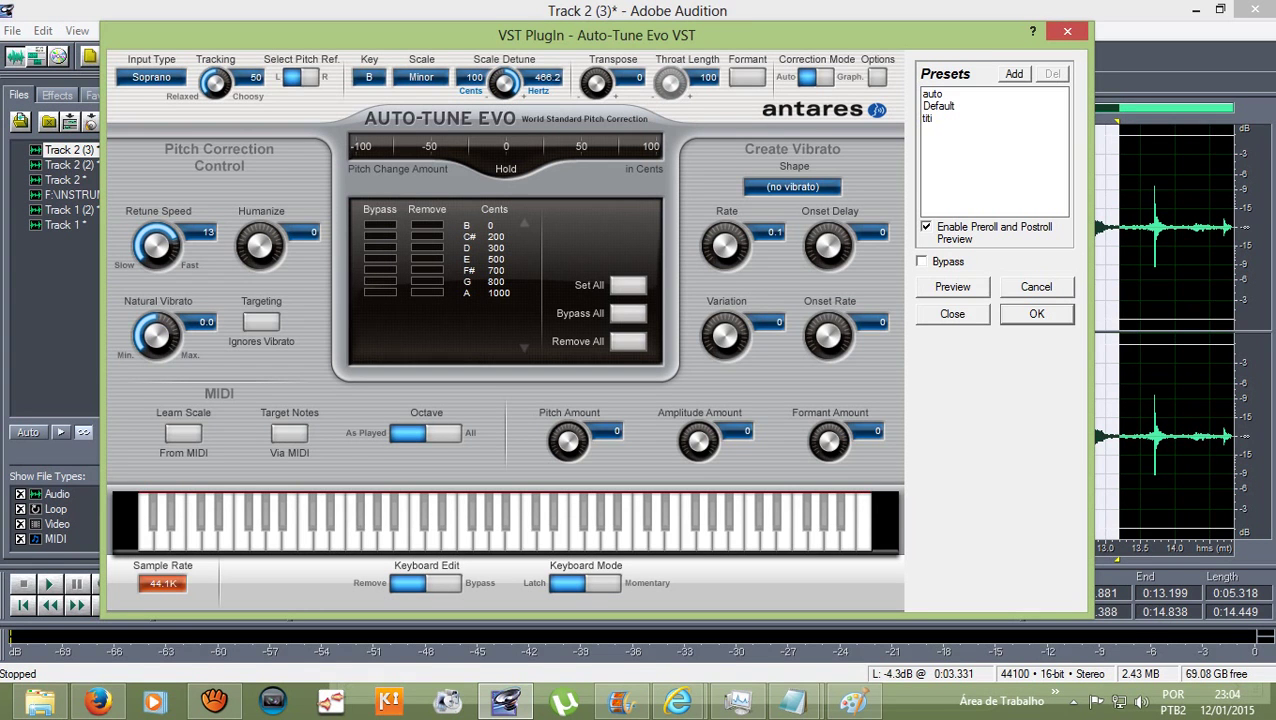
pyautogui.click(369, 78)
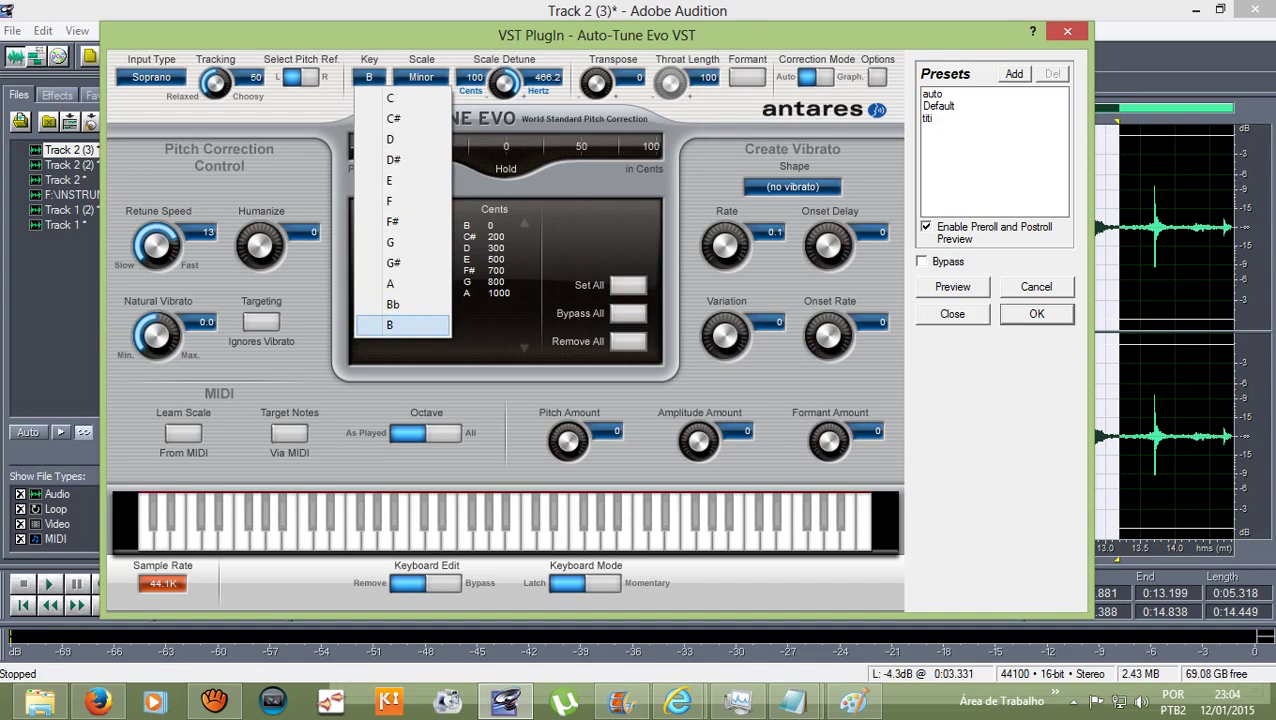
pyautogui.click(390, 324)
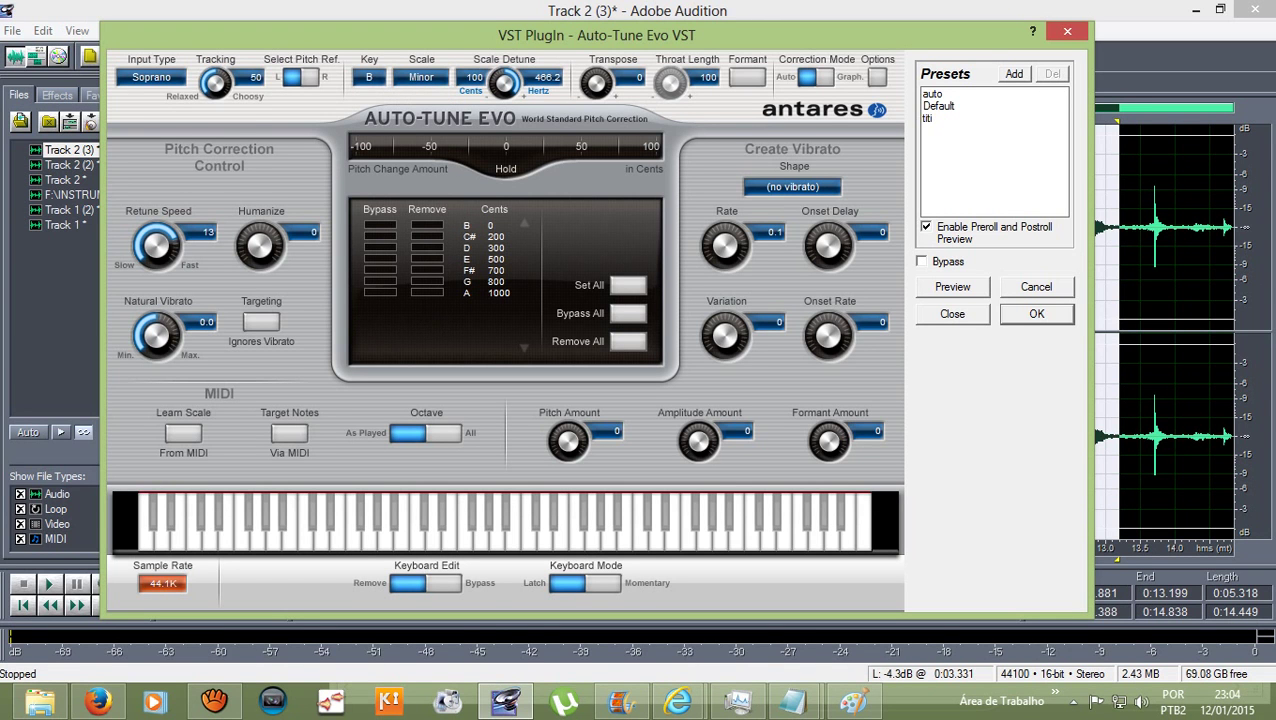
pyautogui.click(151, 77)
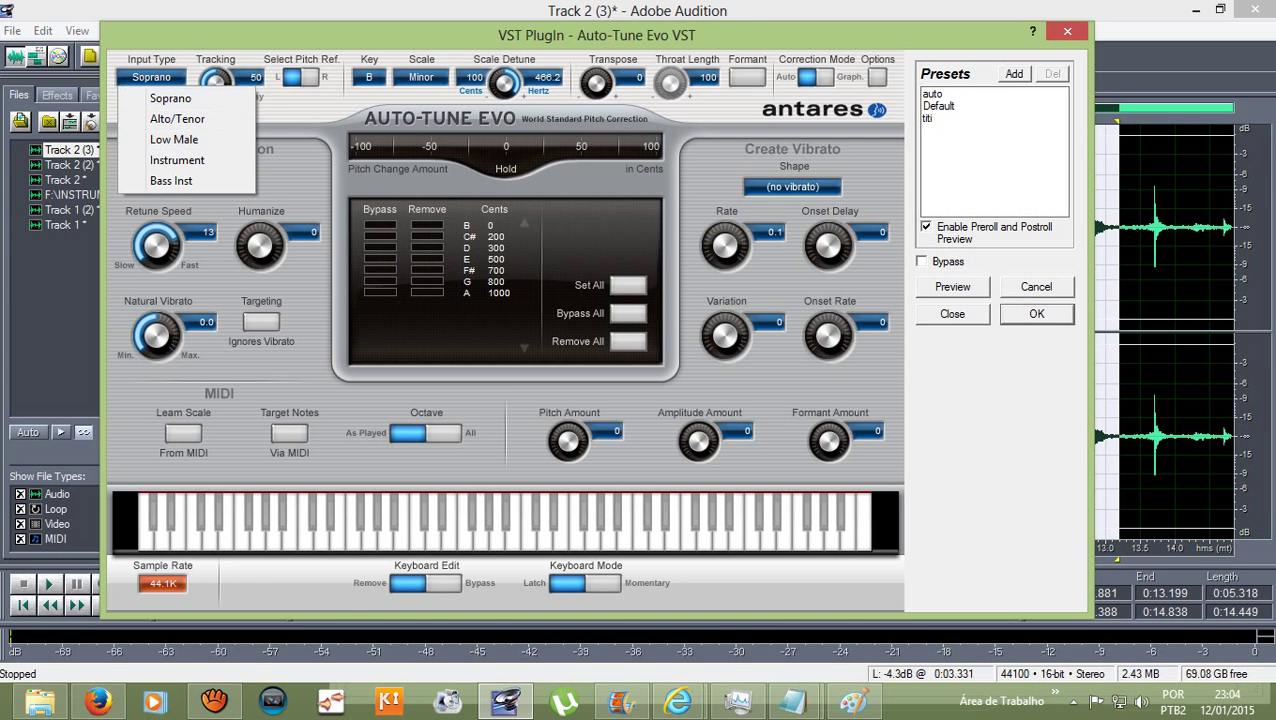
pyautogui.click(151, 77)
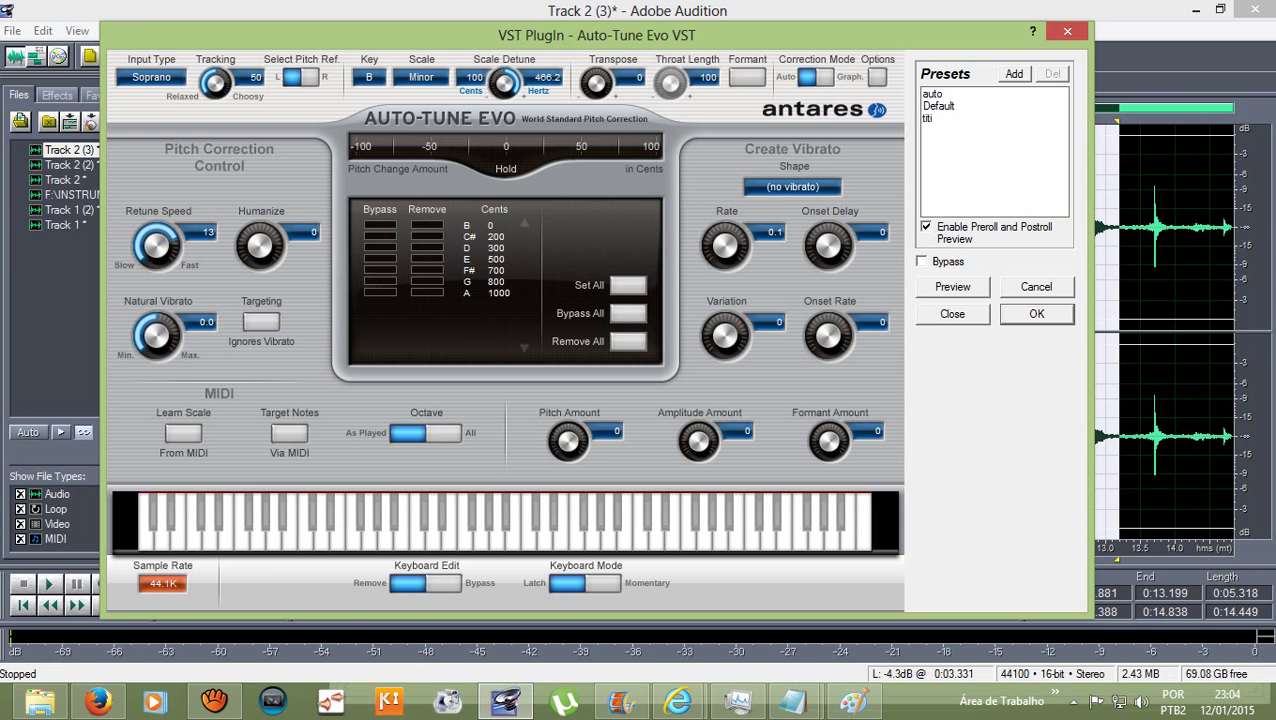
pyautogui.click(952, 287)
pyautogui.click(1036, 314)
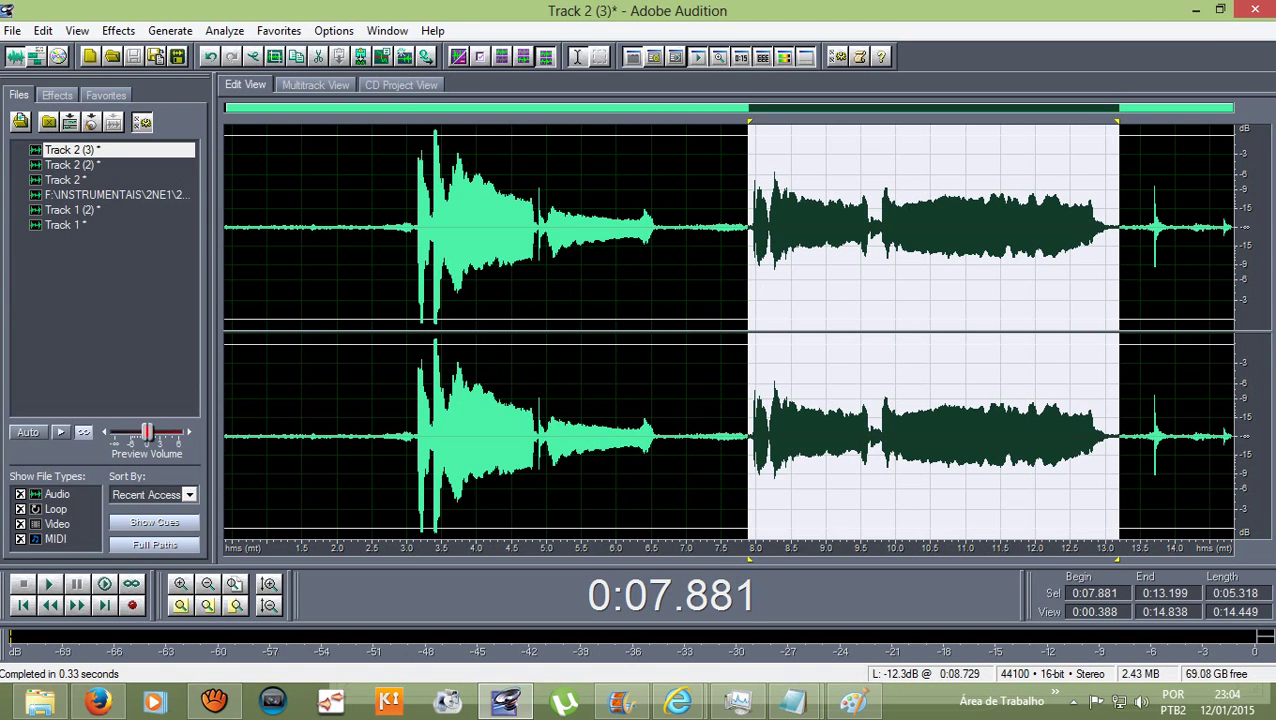
# Play back the auto-tuned phrase from about 0:07.666
pyautogui.click(733, 260)
pyautogui.press('space')
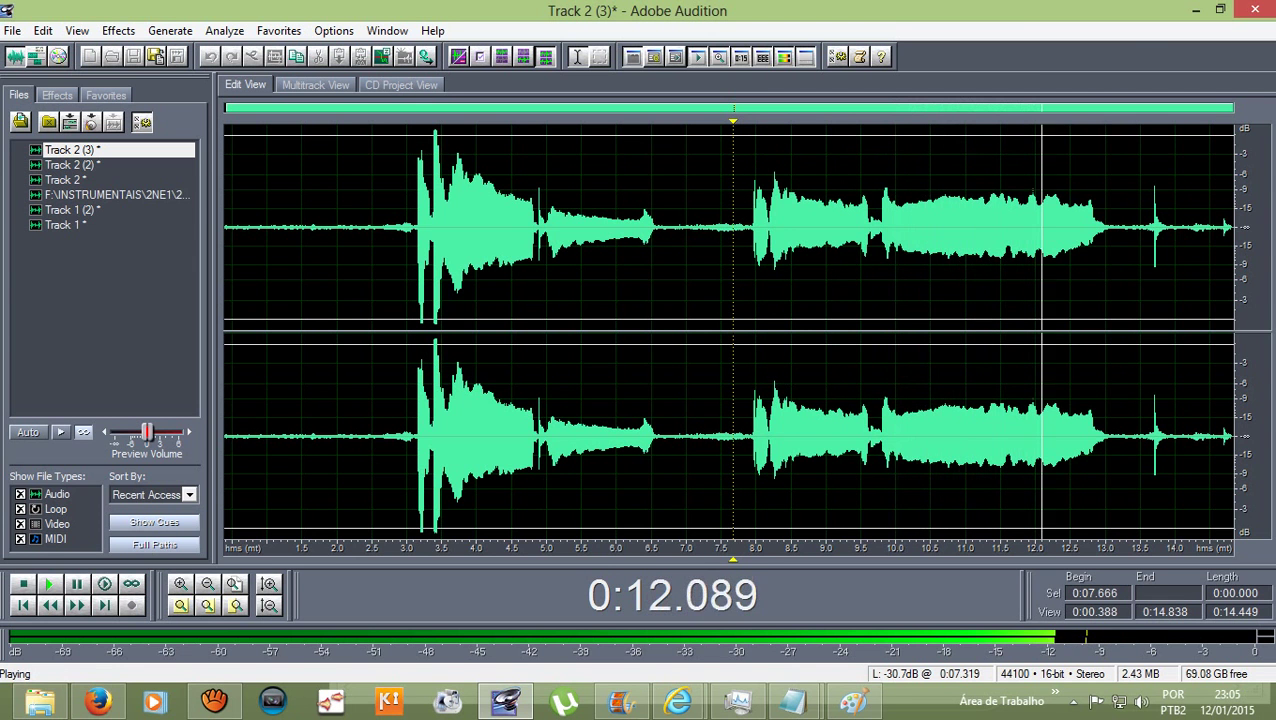
pyautogui.press('space')
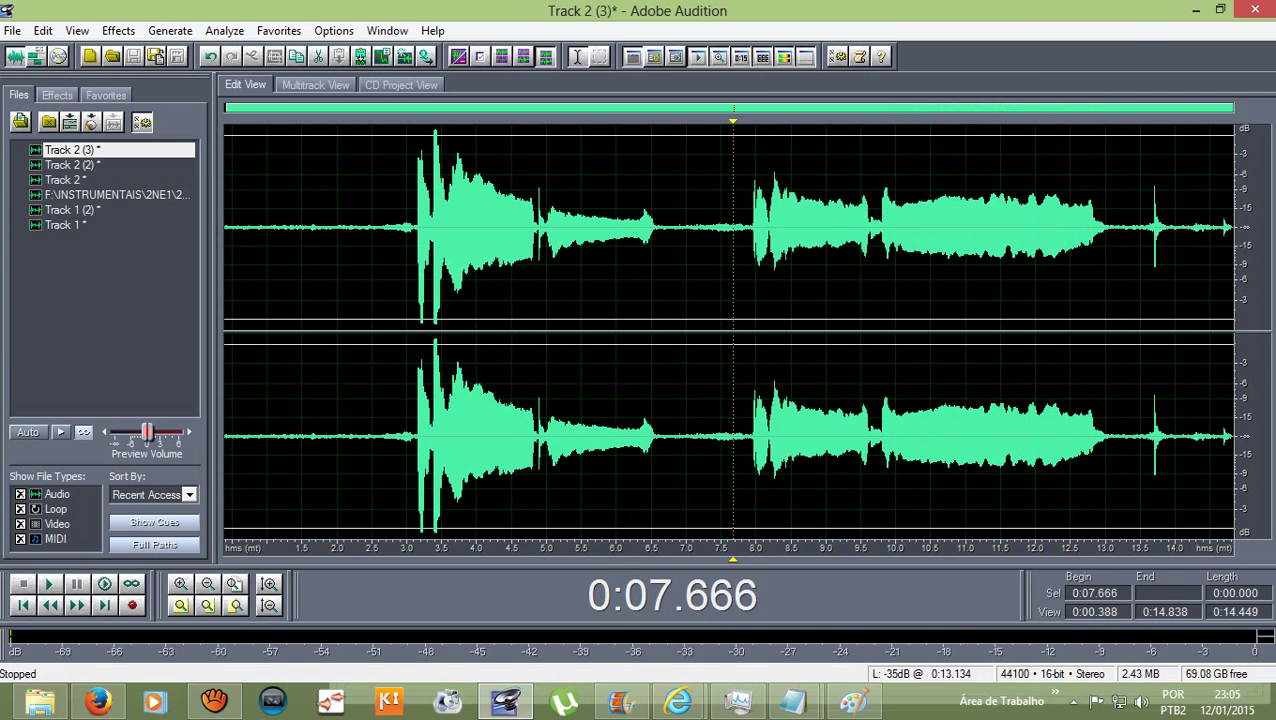
# Silence the recording from 0:13.500 to its end at 0:14.838 and play back part of the second phrase
pyautogui.moveTo(1131, 228); pyautogui.dragTo(1240, 228)
pyautogui.moveTo(1131, 121); pyautogui.dragTo(1140, 121)
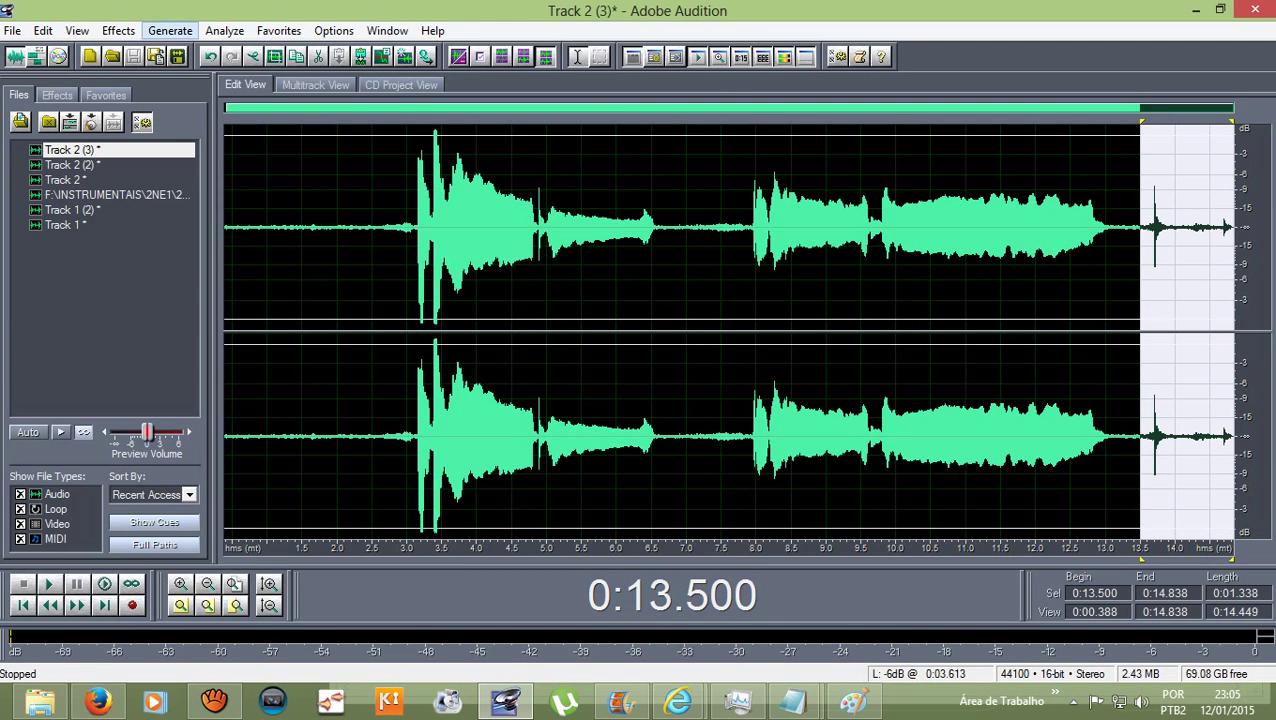
pyautogui.click(118, 30)
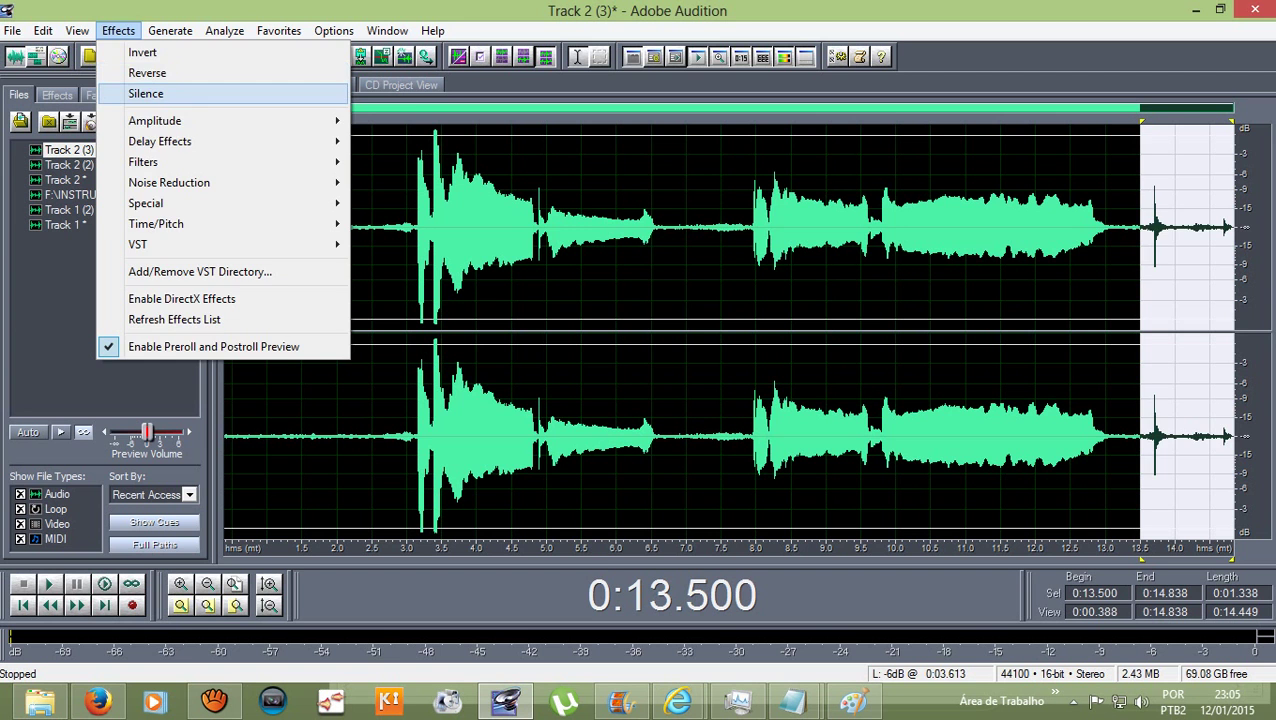
pyautogui.click(145, 93)
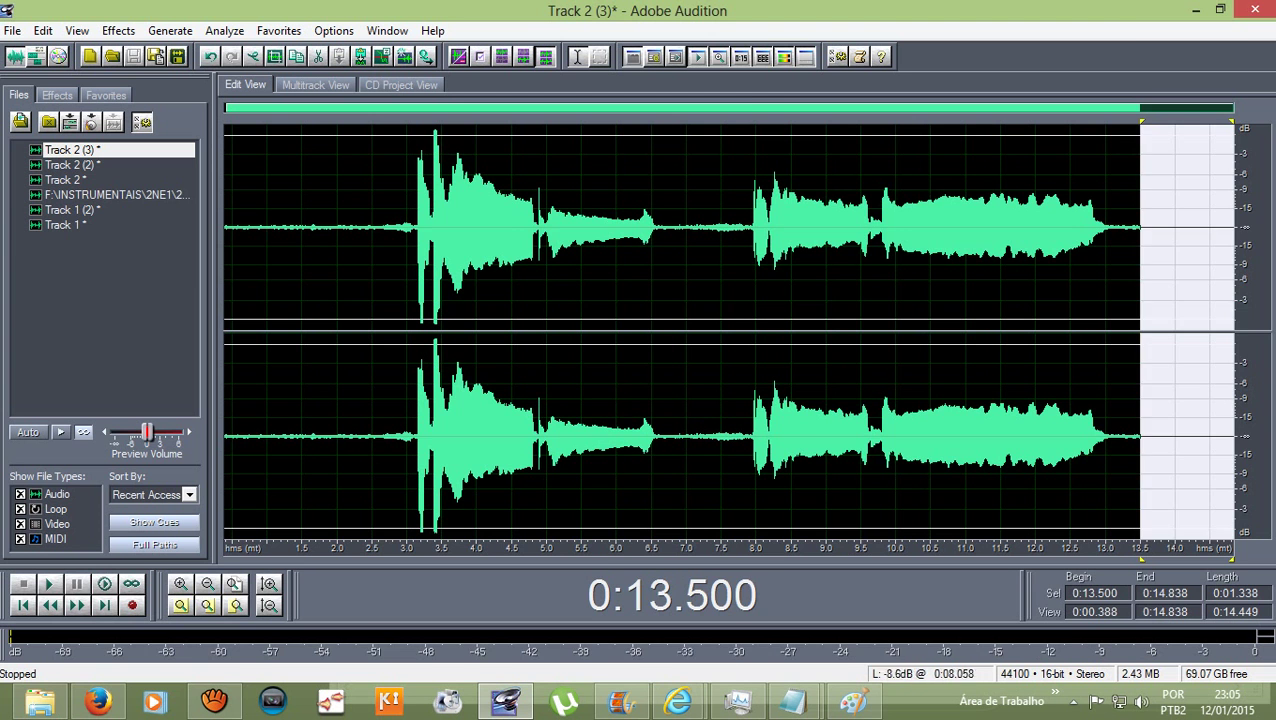
pyautogui.click(782, 197)
pyautogui.press('space')
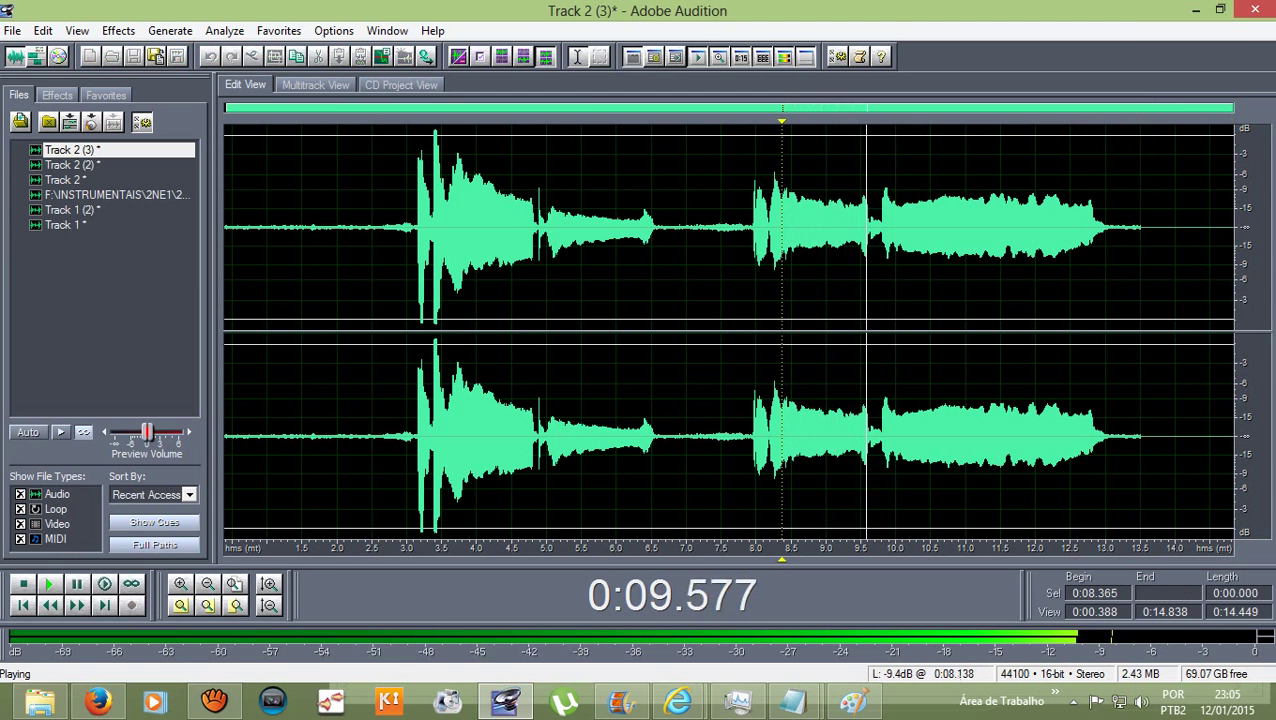
pyautogui.press('space')
# Apply the Echo effect with the Canyon preset from 0:08.500 to the end of the recording, previewing it first
pyautogui.moveTo(791, 230); pyautogui.dragTo(1236, 232)
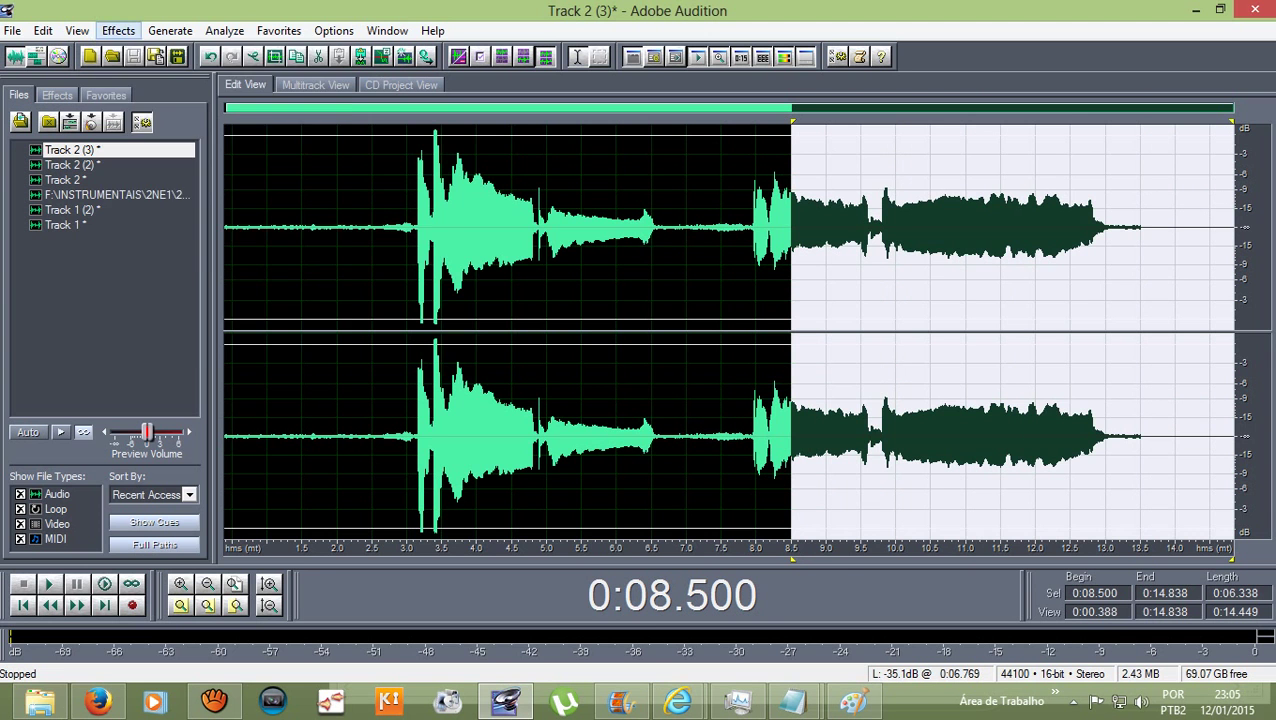
pyautogui.click(118, 30)
pyautogui.moveTo(165, 141)
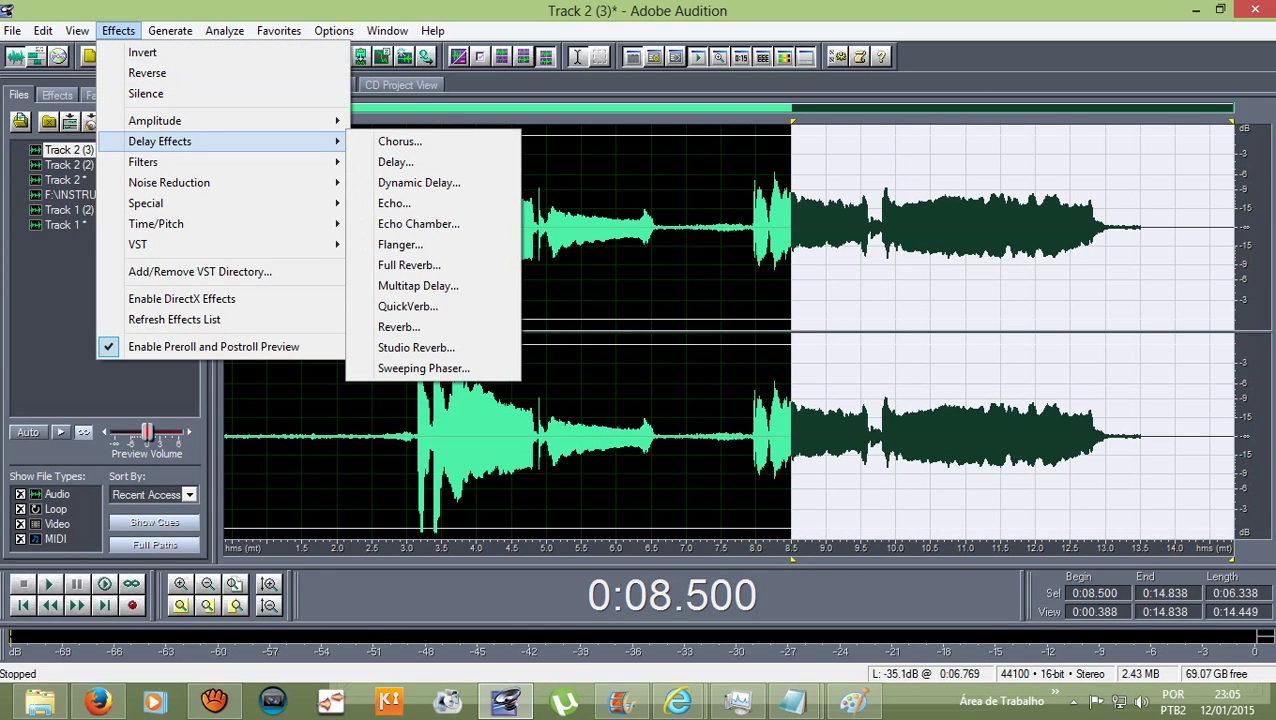
pyautogui.click(394, 203)
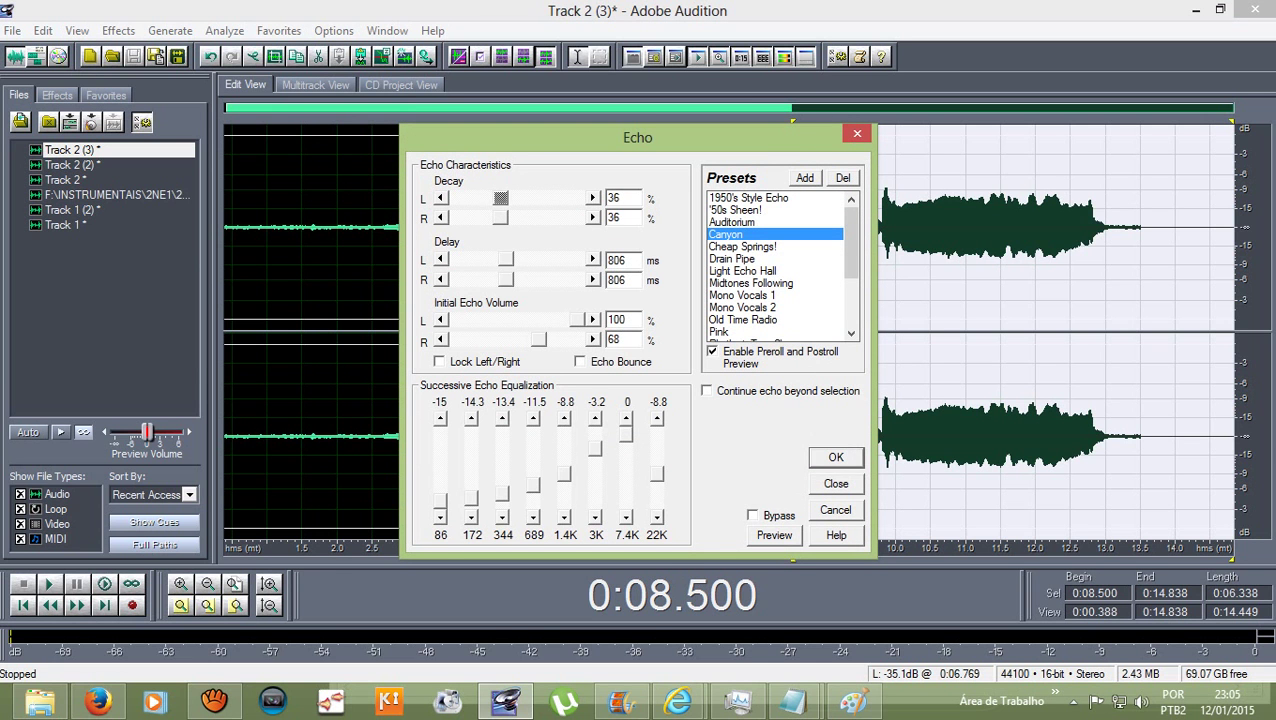
pyautogui.click(774, 535)
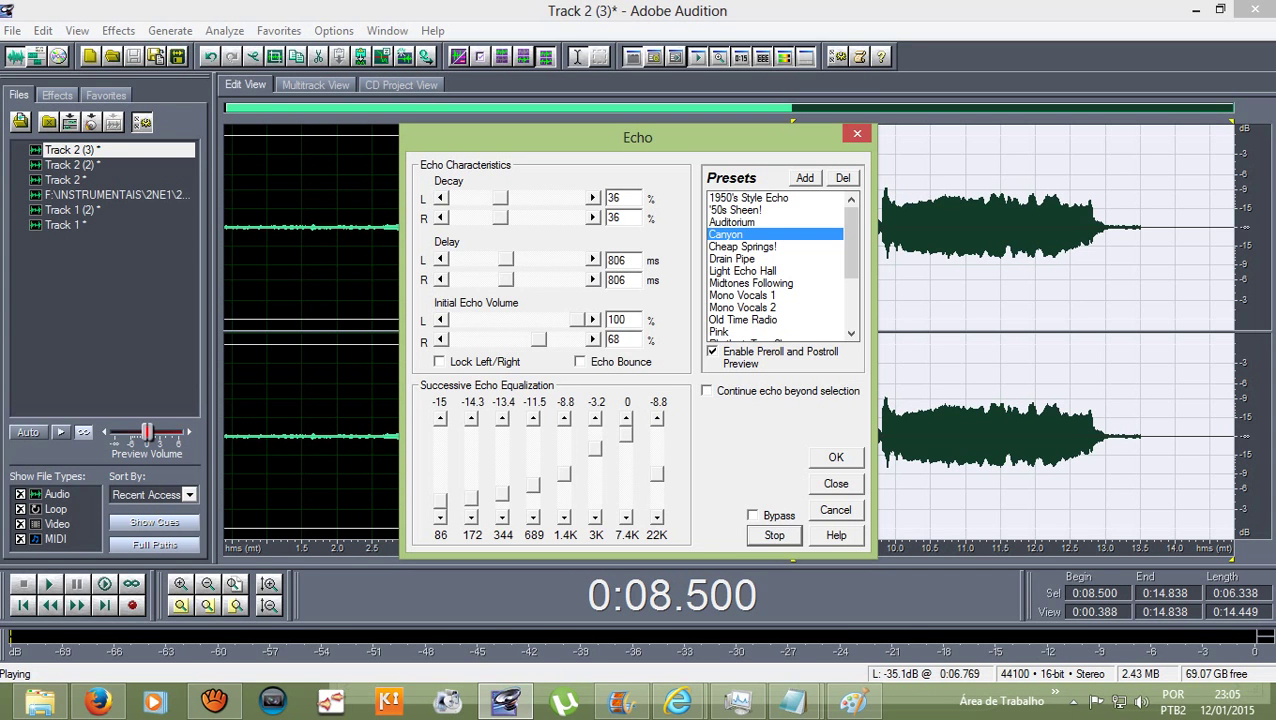
pyautogui.click(836, 457)
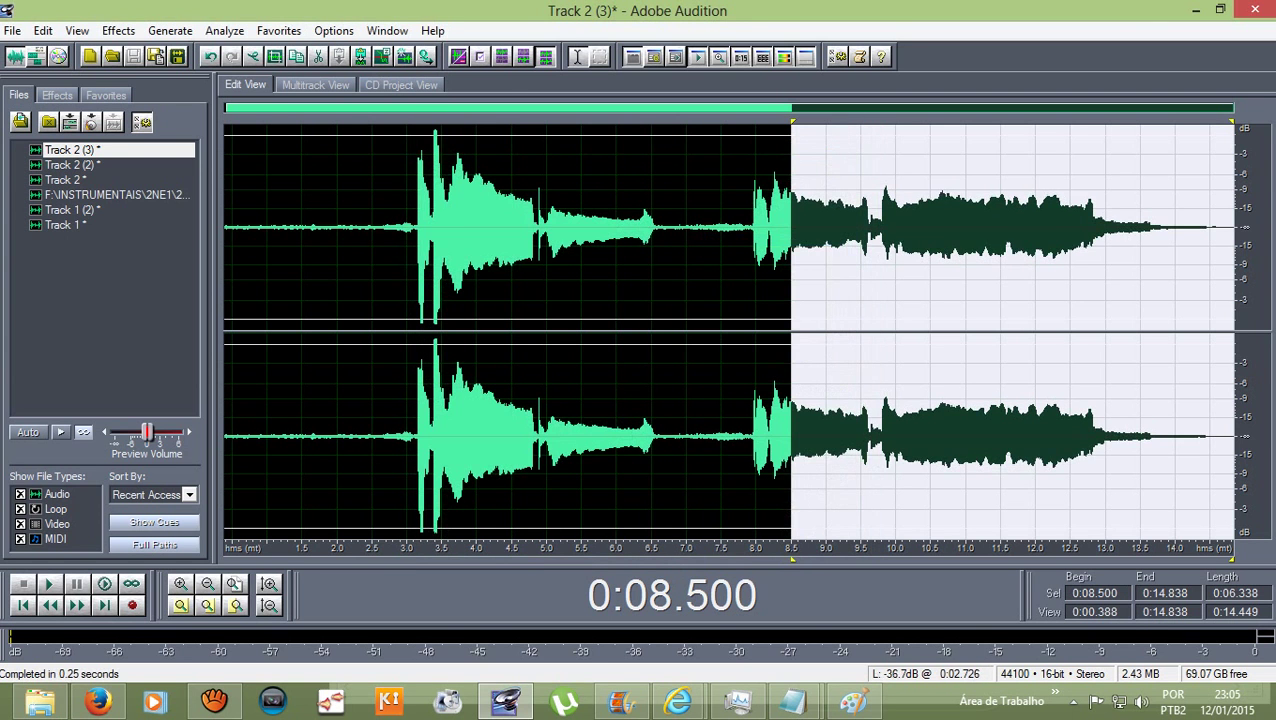
# Amplify the second phrase, from 0:07.895 to 0:14.650, by about 0.68 dB on both channels
pyautogui.click(406, 232)
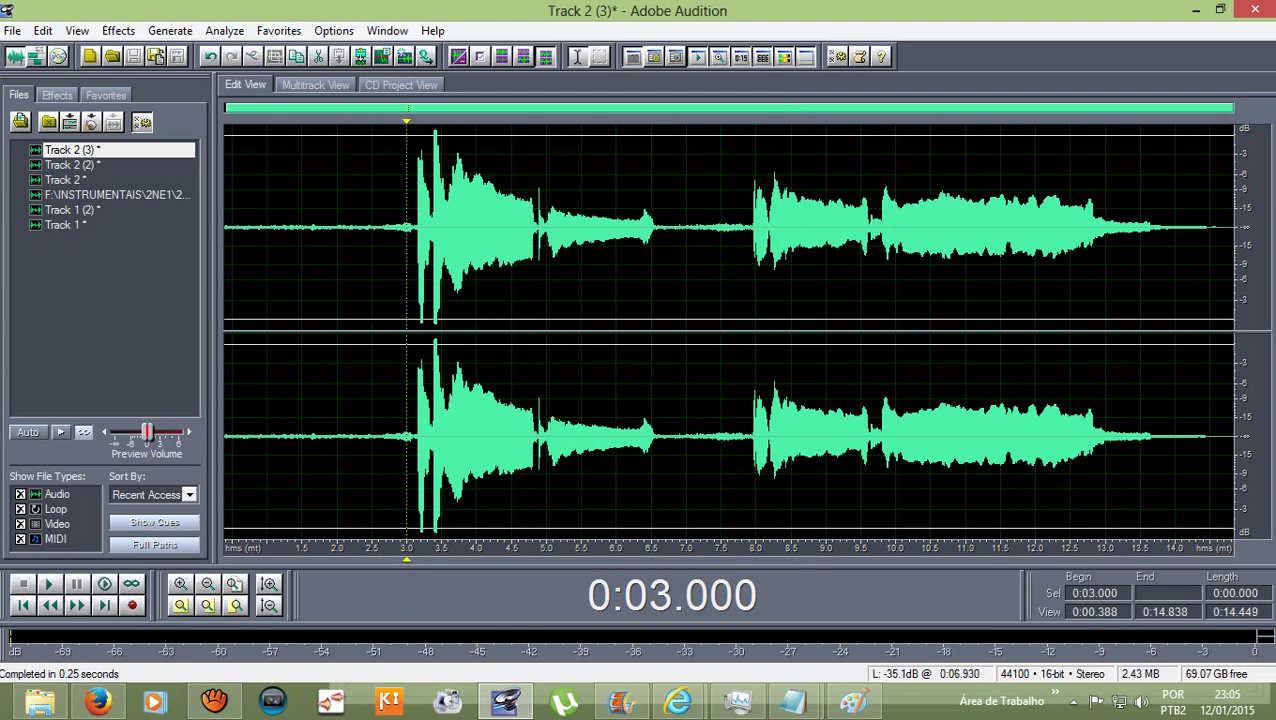
pyautogui.click(755, 230)
pyautogui.moveTo(755, 230); pyautogui.dragTo(1219, 230)
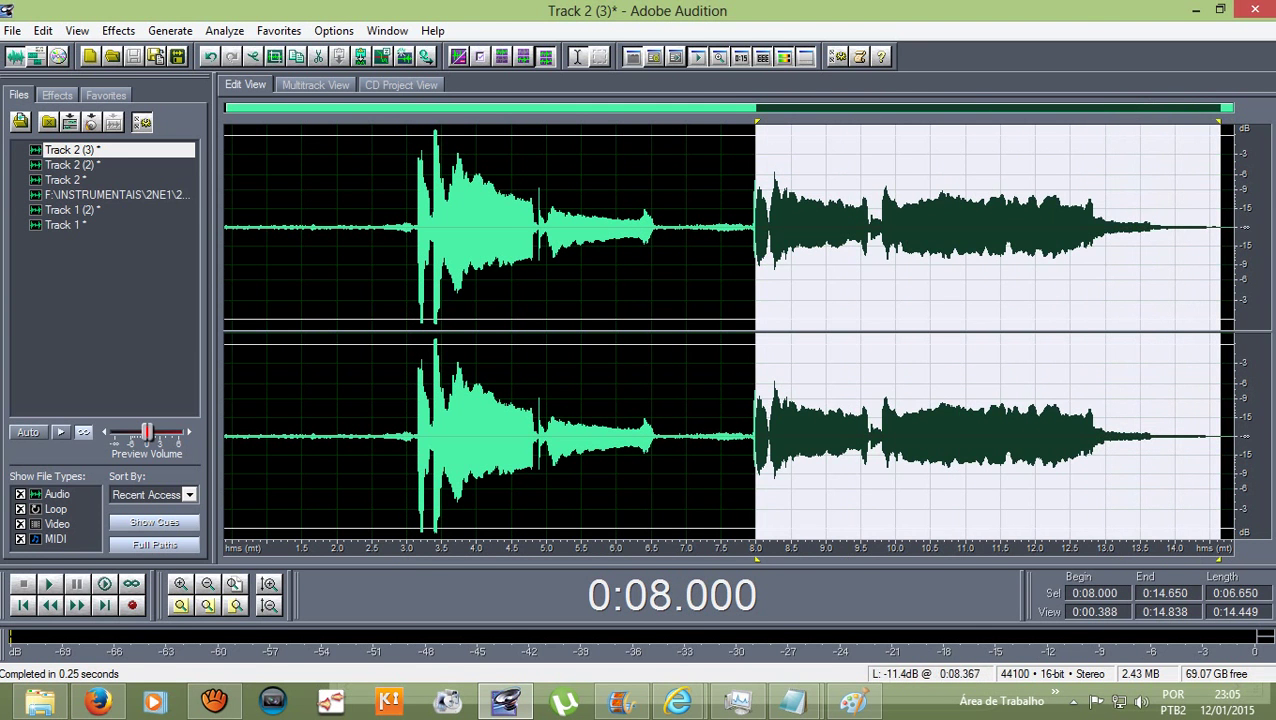
pyautogui.moveTo(757, 122); pyautogui.dragTo(750, 122)
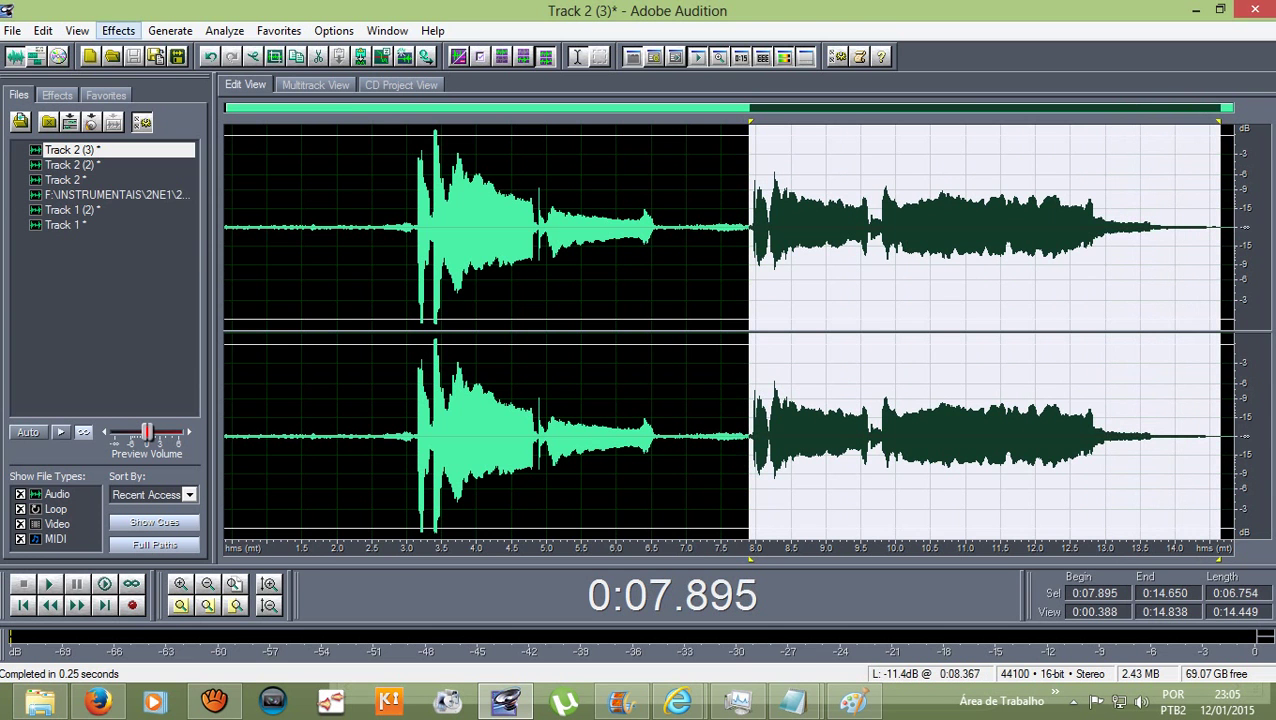
pyautogui.click(118, 30)
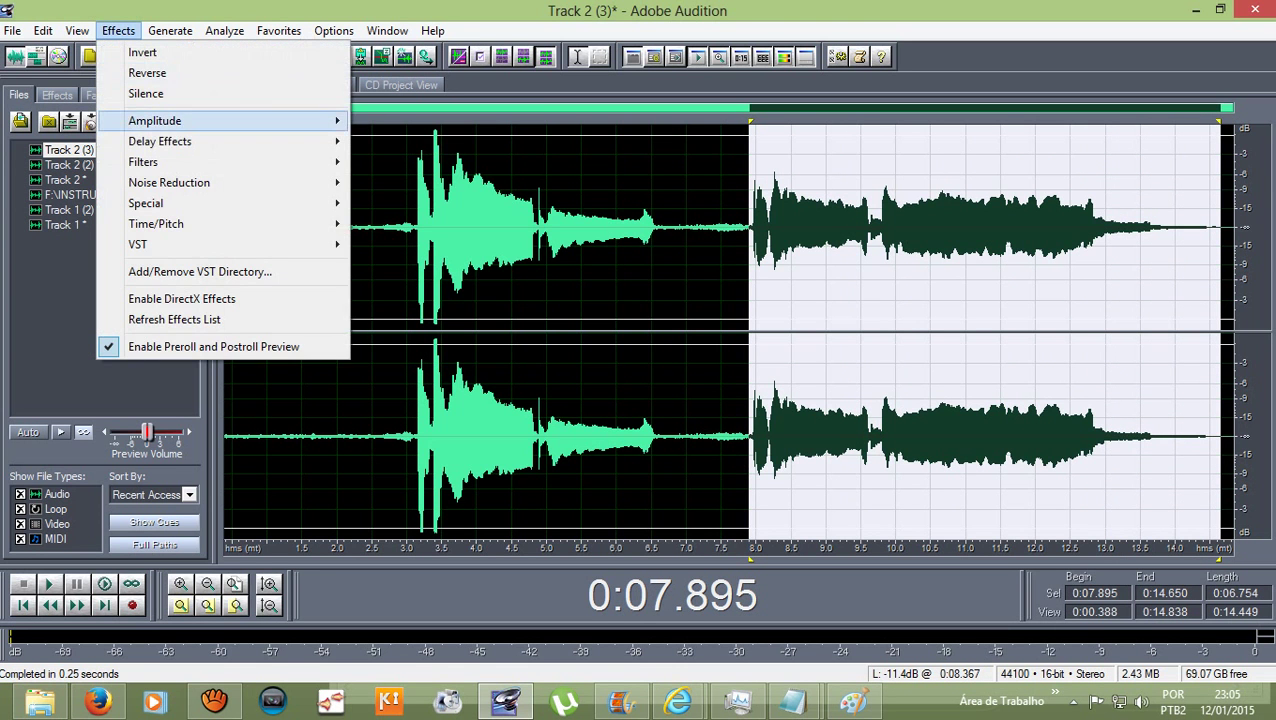
pyautogui.moveTo(160, 120)
pyautogui.click(415, 120)
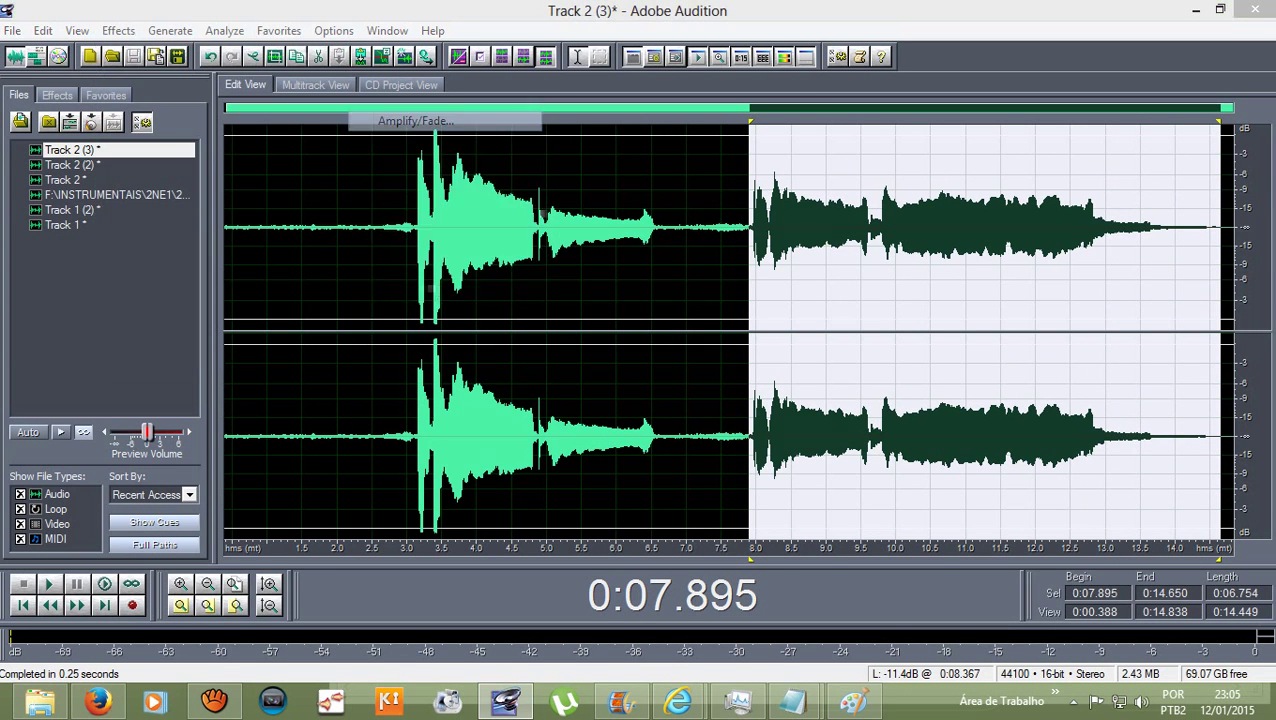
pyautogui.moveTo(572, 244); pyautogui.dragTo(565, 244)
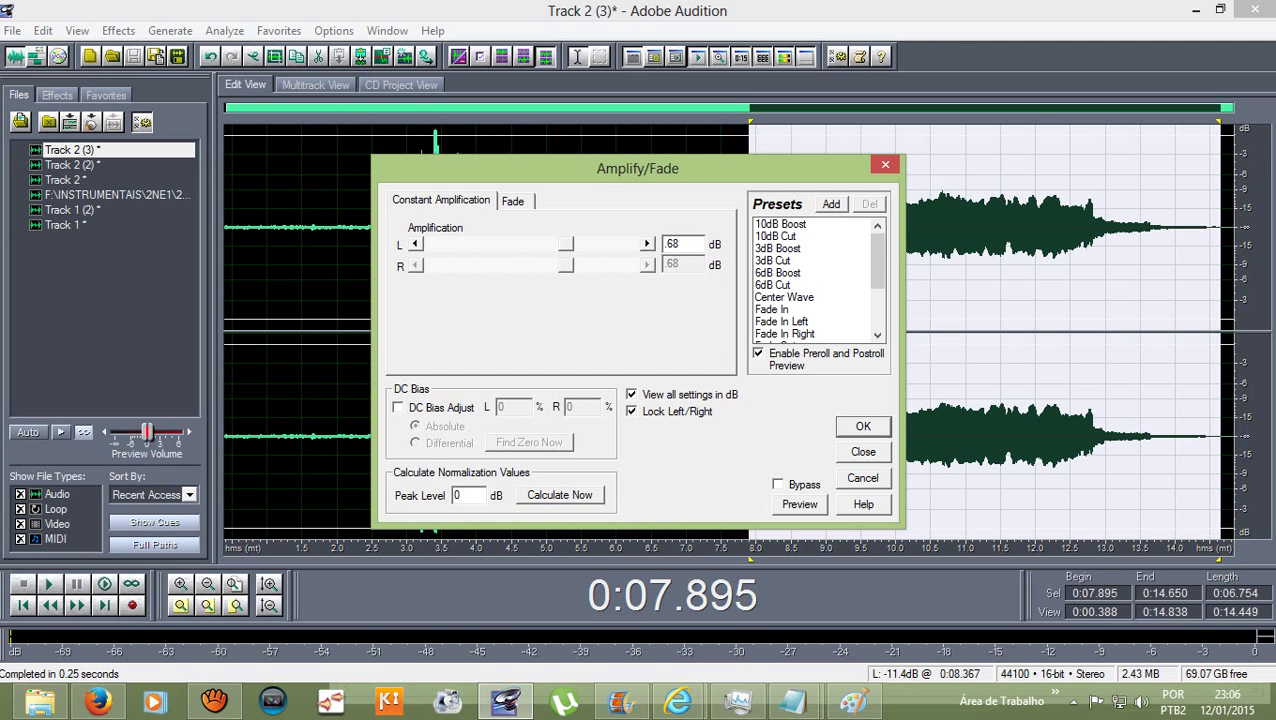
pyautogui.moveTo(565, 244); pyautogui.dragTo(566, 244)
pyautogui.press('Return')
pyautogui.click(327, 250)
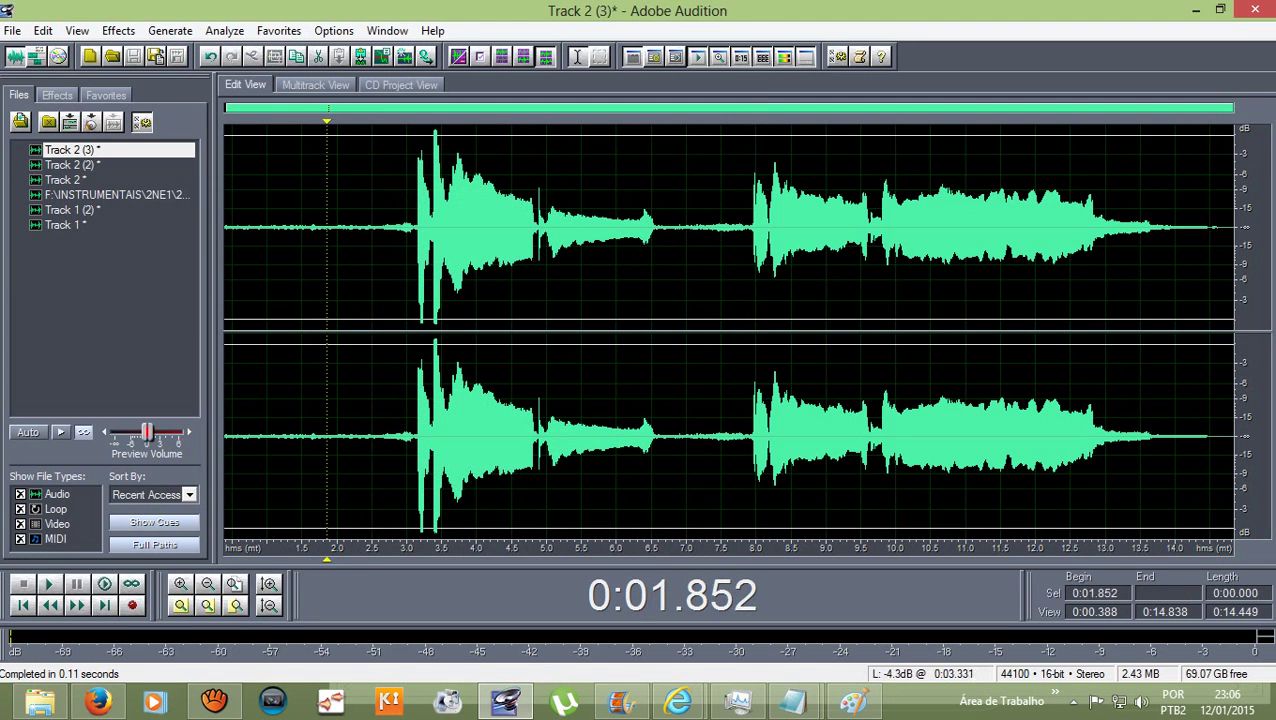
# Trim about 2 seconds off the start of the vocal clip on Track 2 in the multitrack session and play the mix from the beginning
pyautogui.click(365, 250)
pyautogui.press('F12')
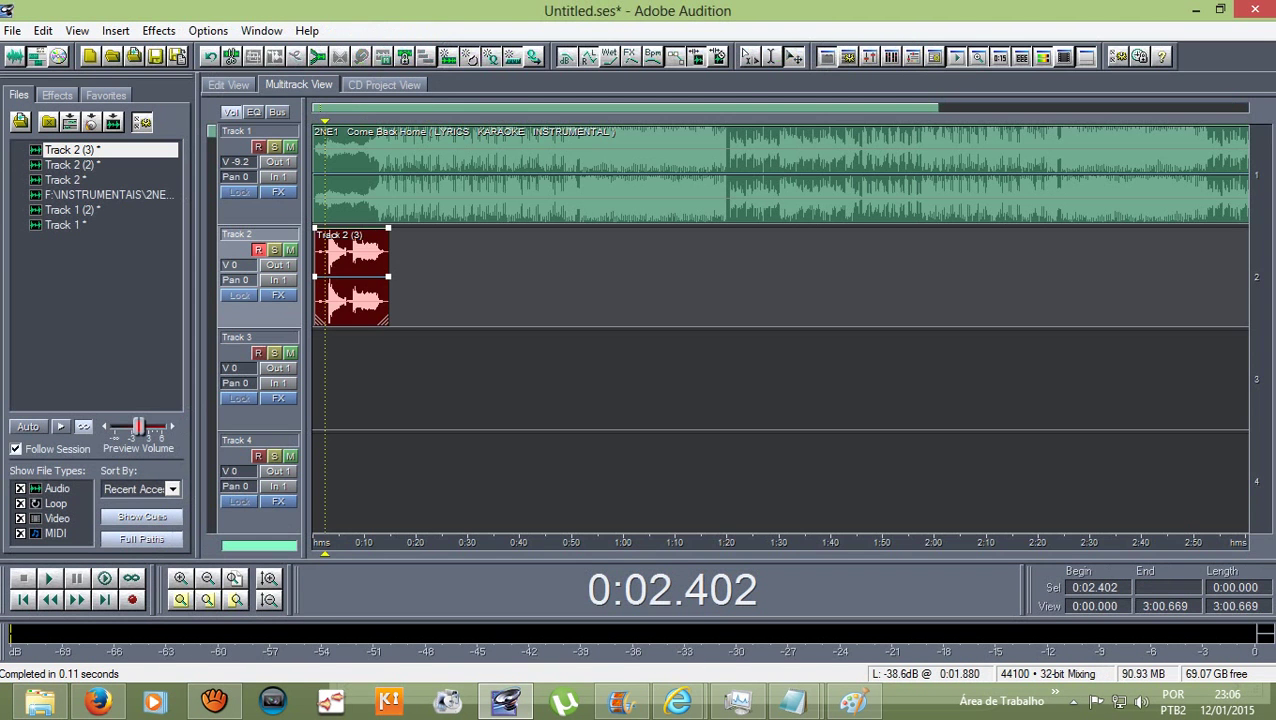
pyautogui.press('Home')
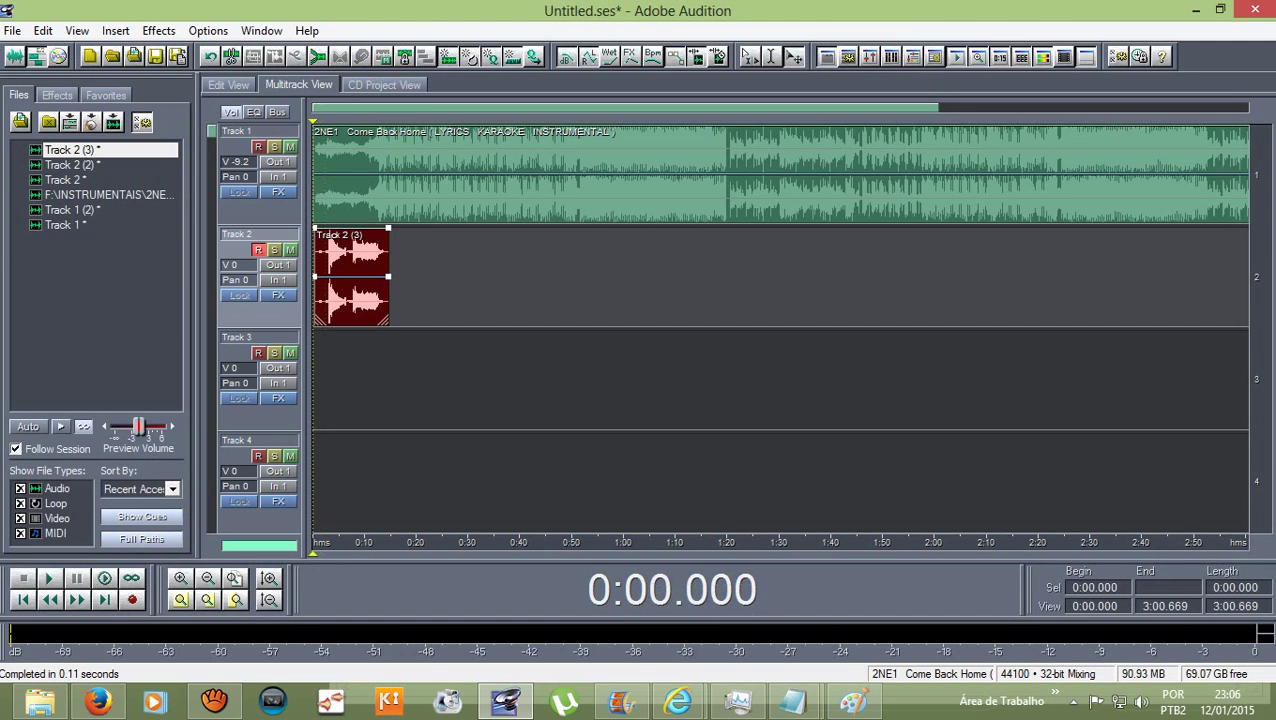
pyautogui.moveTo(315, 290); pyautogui.dragTo(325, 290)
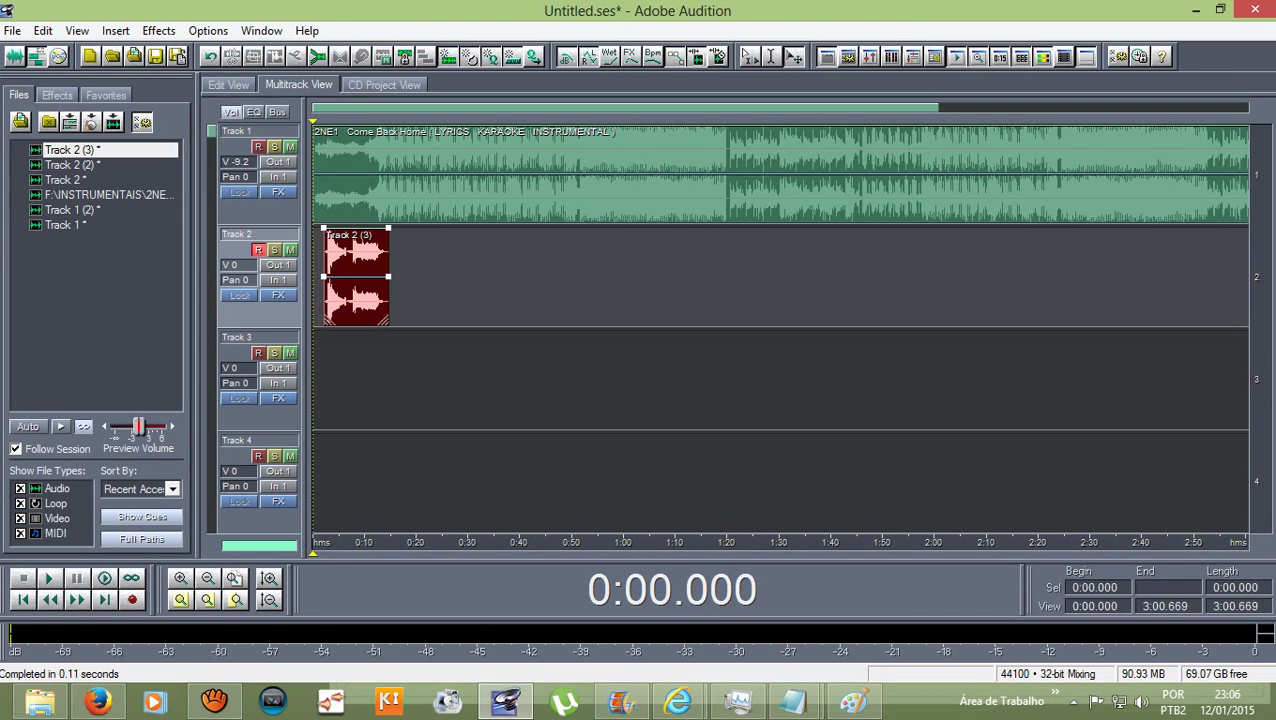
pyautogui.press('space')
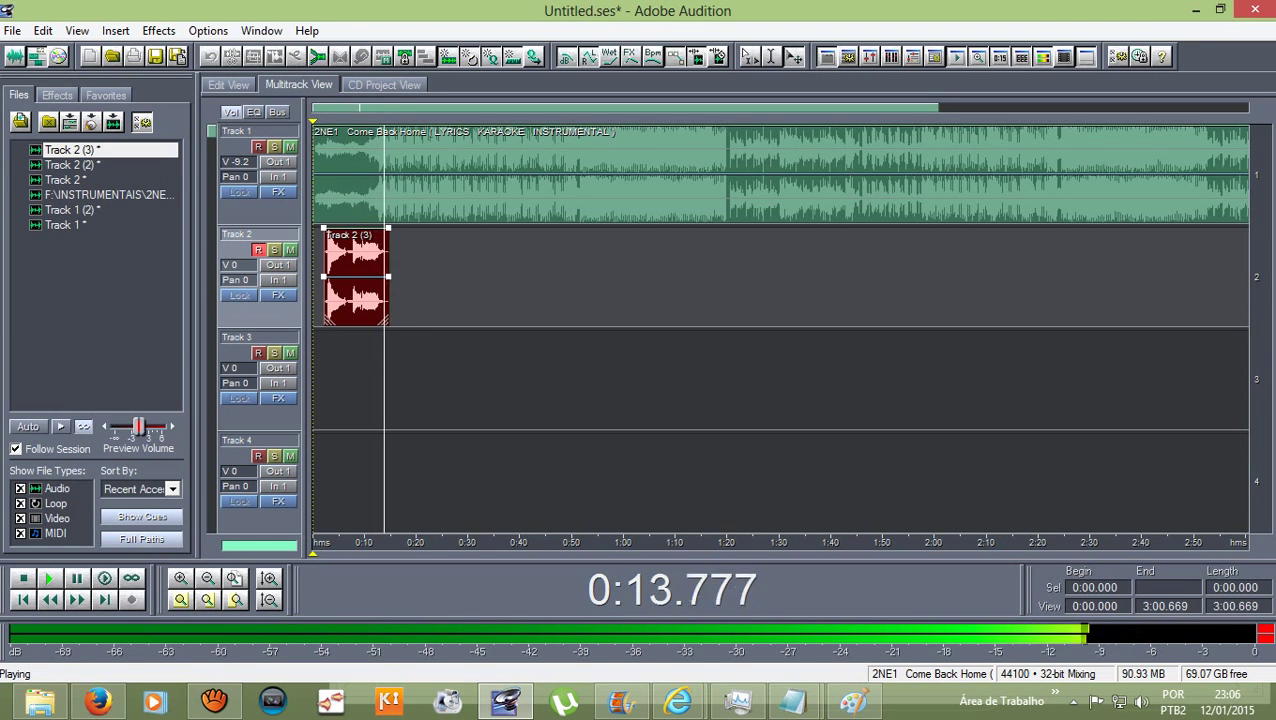
pyautogui.press('space')
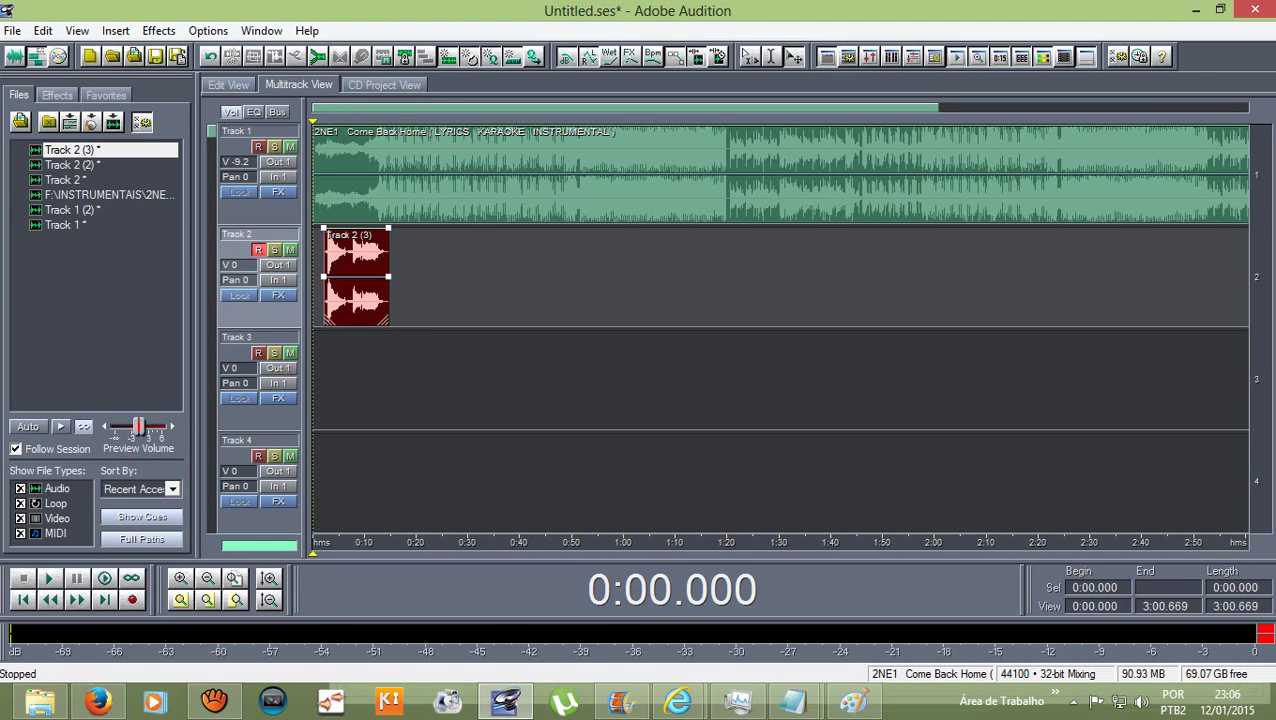
pyautogui.scroll(-1, 780, 328)
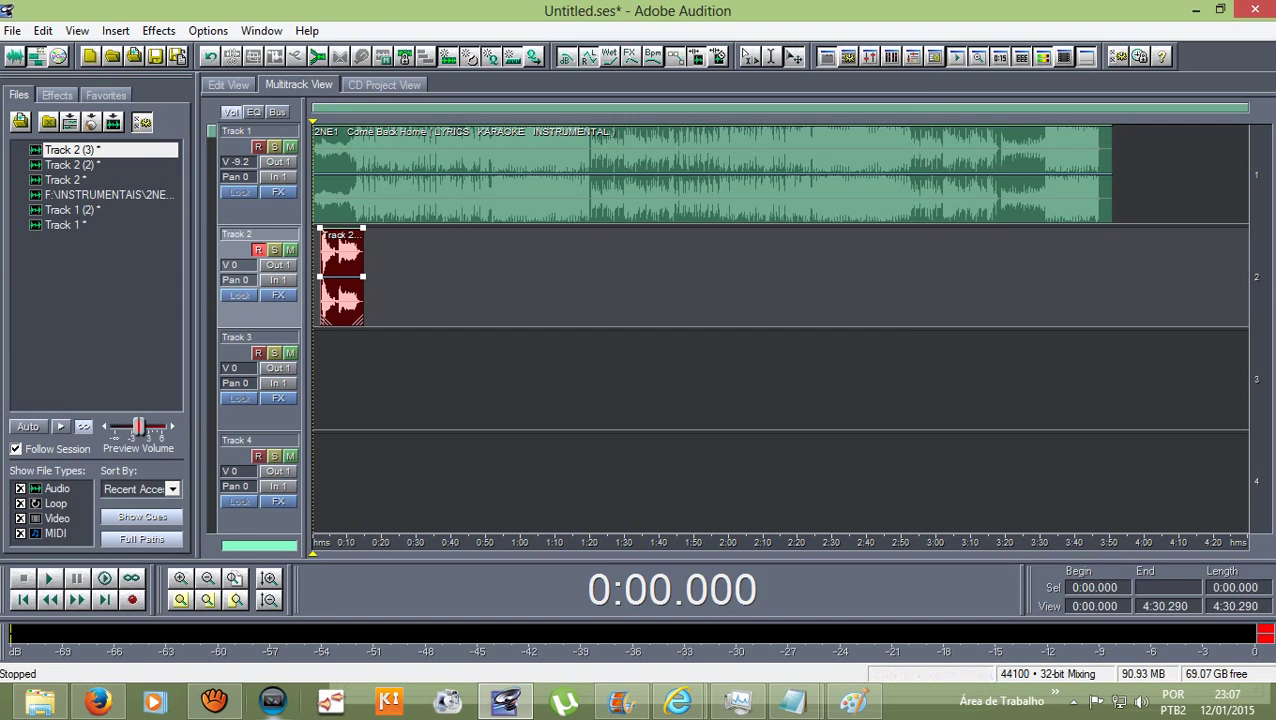
pyautogui.click(213, 701)
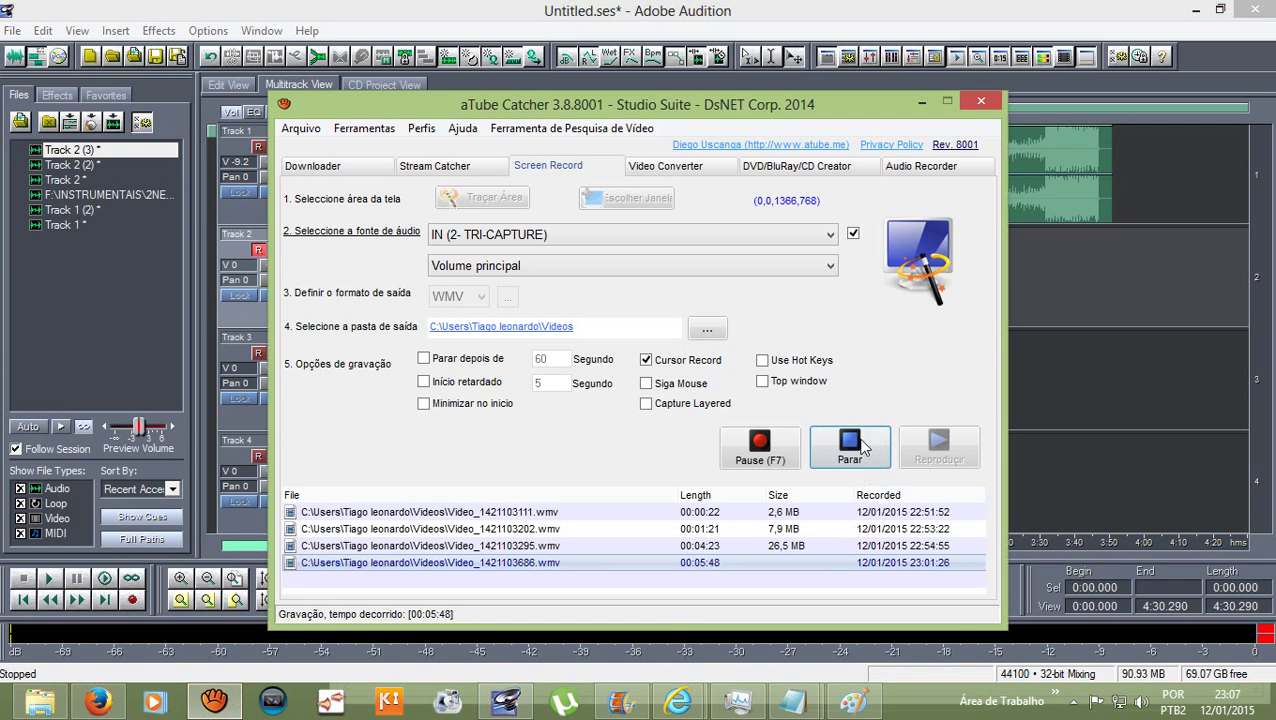